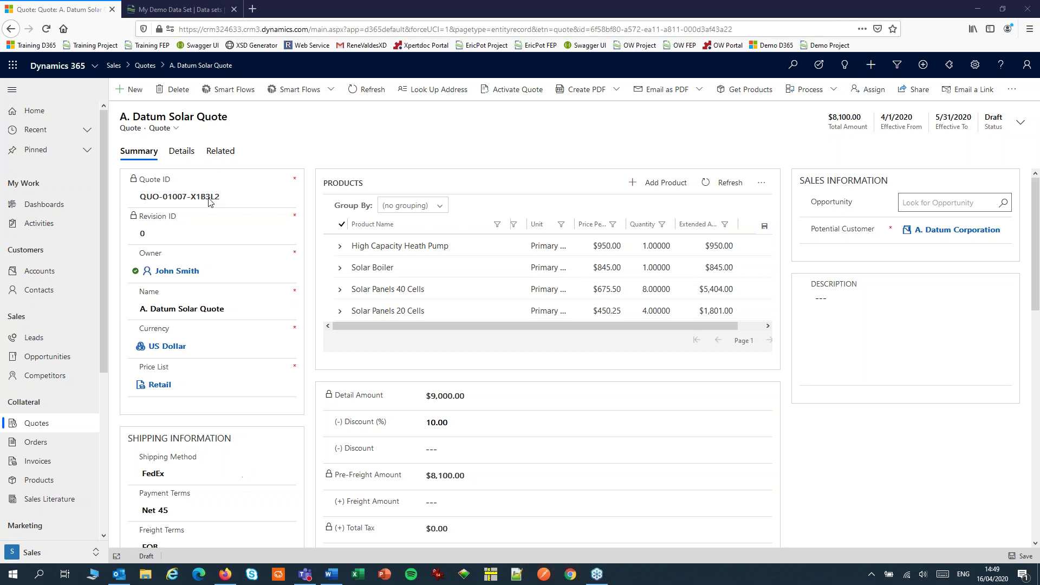
# Switch from the A. Datum Solar Quote to the My Demo Data Set page in Smart Flows
pyautogui.click(198, 9)
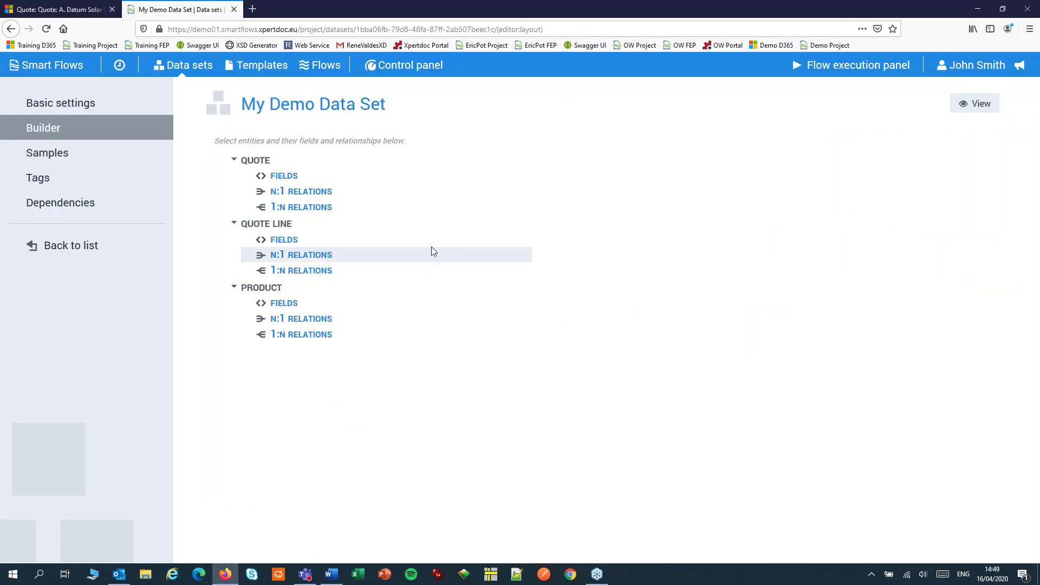
# Include Quote Line (quote_details) under Quote's 1:N relations, then expand Quote Line's N:1 relations
pyautogui.click(297, 209)
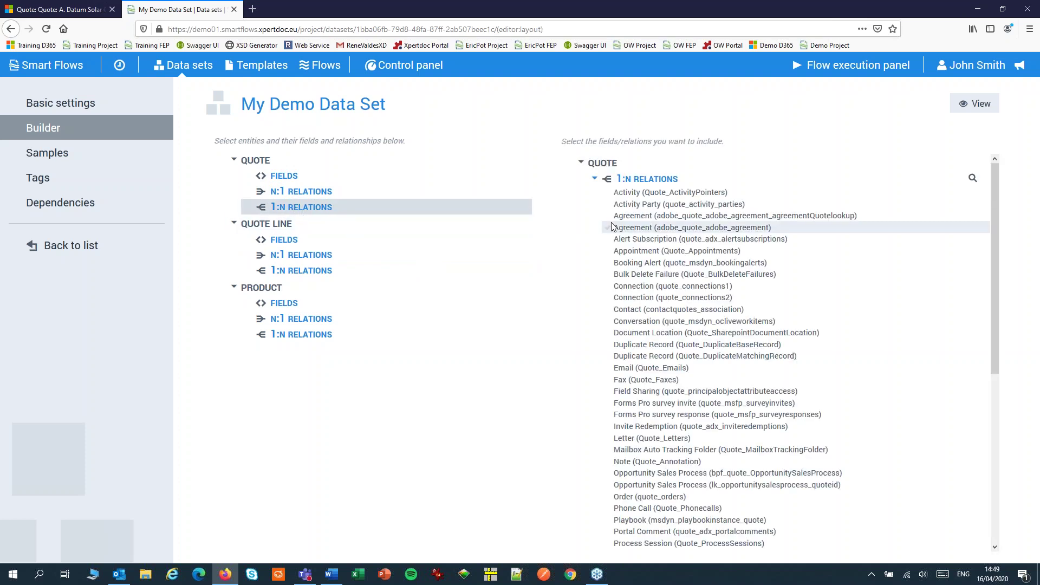
pyautogui.scroll(-5, 704, 352)
pyautogui.click(645, 371)
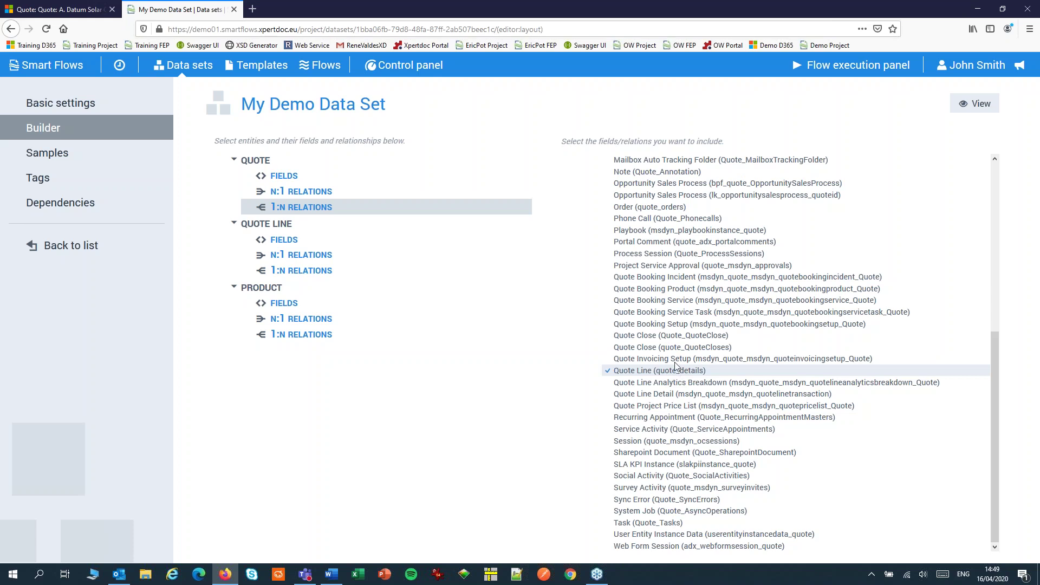
pyautogui.click(277, 256)
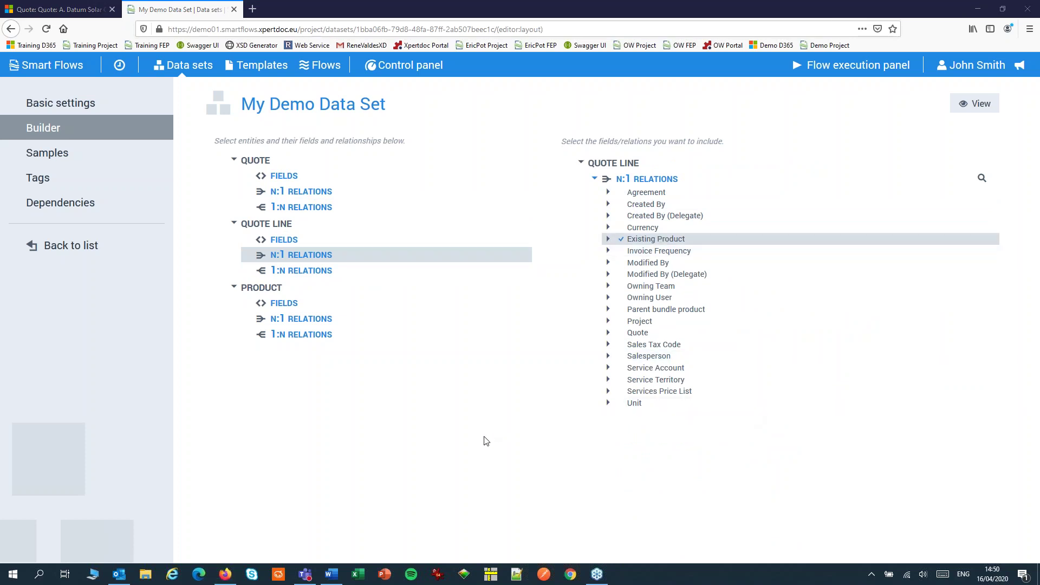
# Bring the Word quote template forward and refresh the Template Builder data set
pyautogui.click(329, 579)
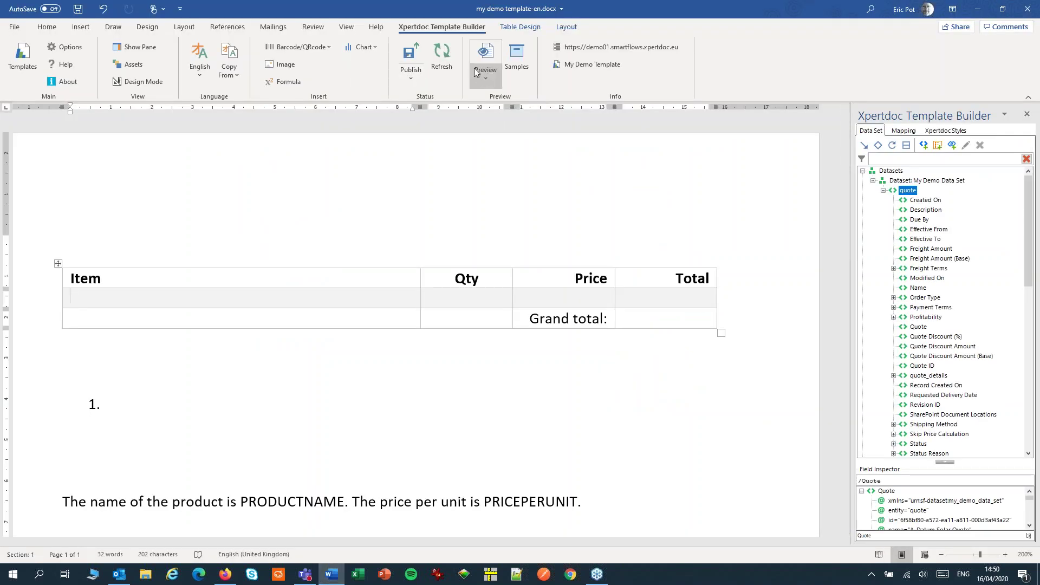
pyautogui.click(442, 60)
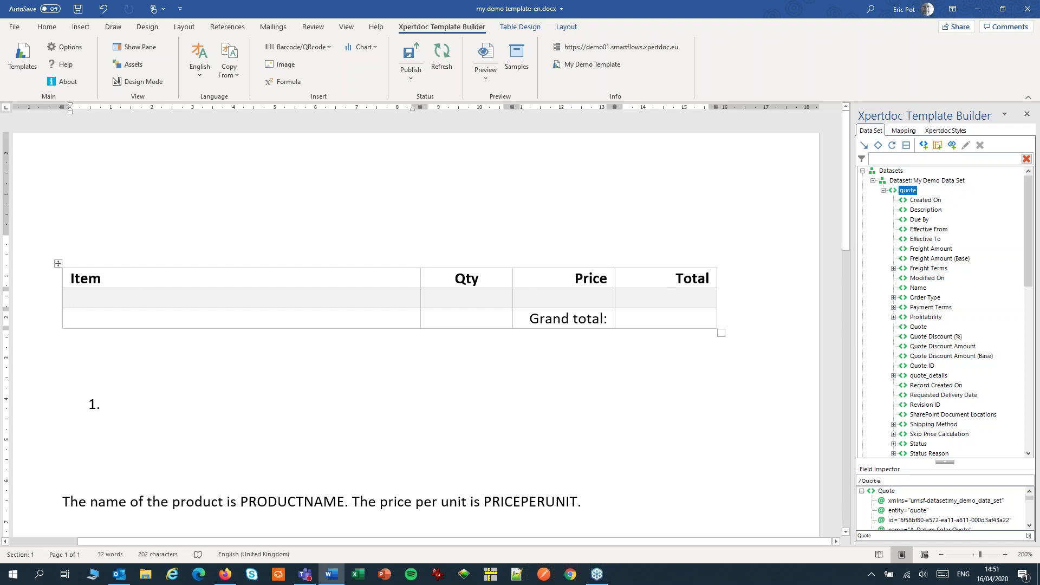
# Expand quote_details > quotedetail > Existing Product > Product and place the Name field in the Item cell
pyautogui.click(893, 375)
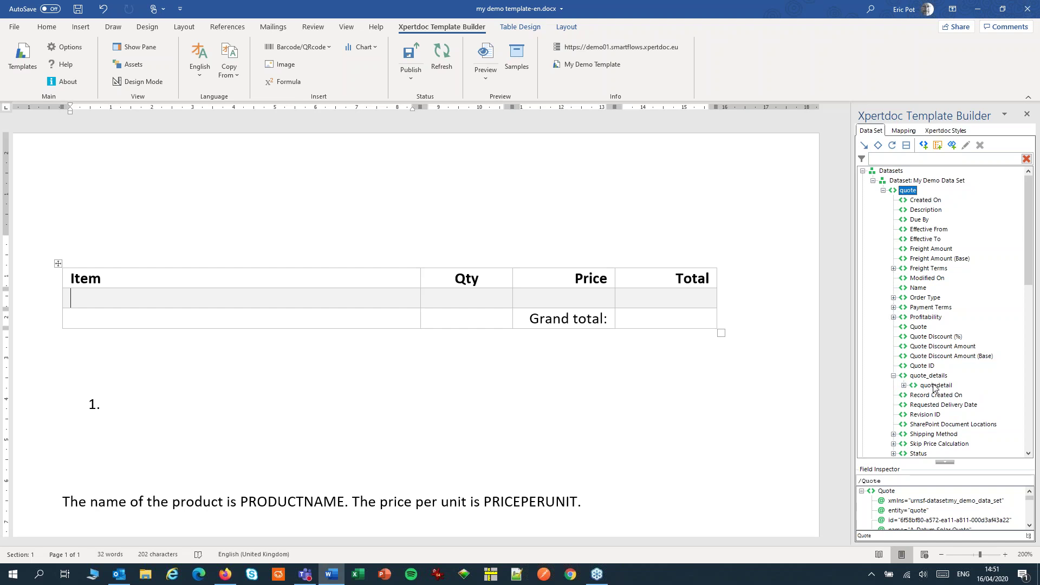
pyautogui.click(903, 386)
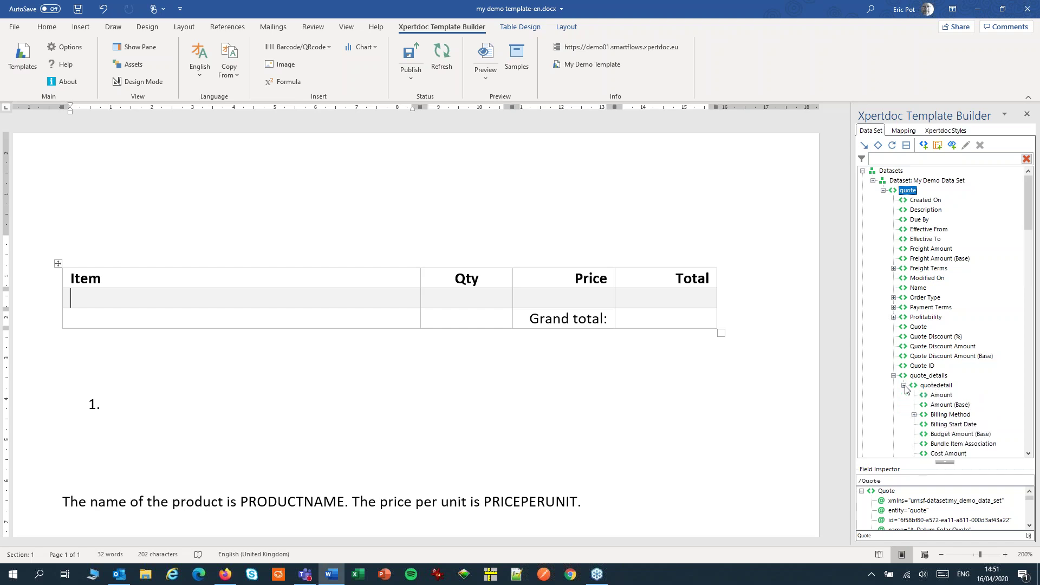
pyautogui.scroll(-5, 942, 338)
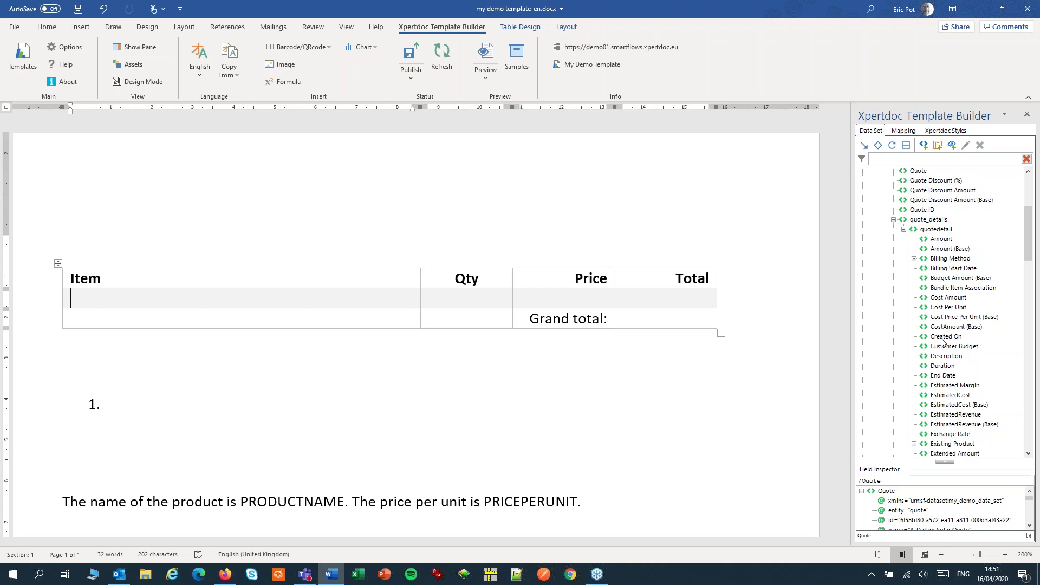
pyautogui.scroll(-4, 943, 342)
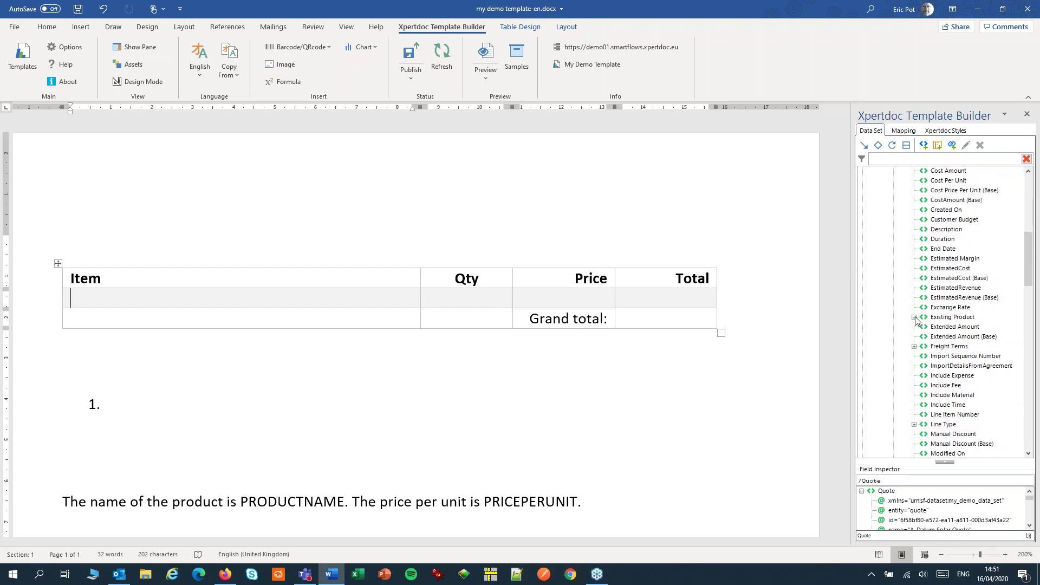
pyautogui.click(915, 318)
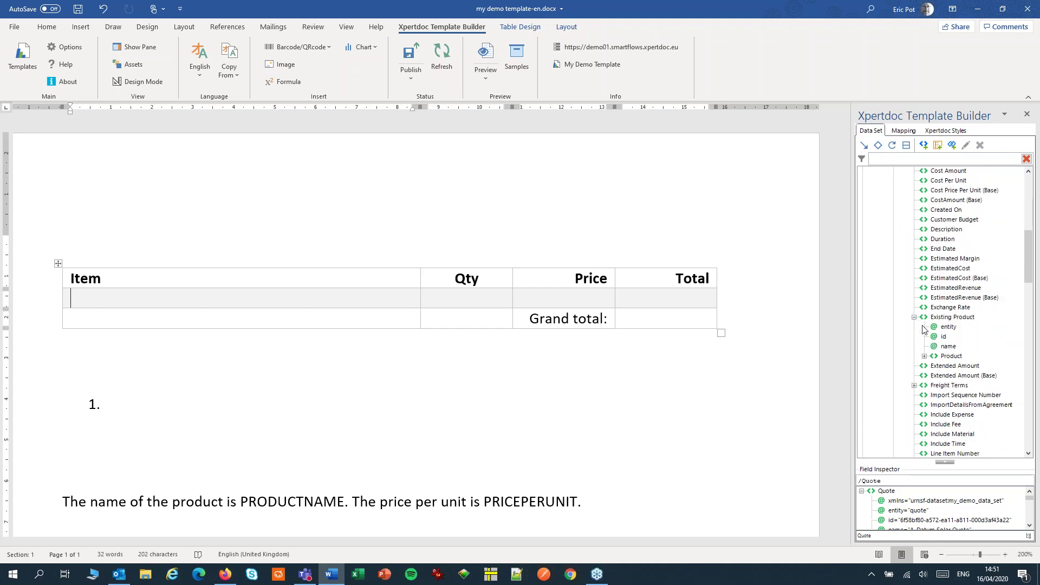
pyautogui.click(925, 357)
pyautogui.moveTo(1029, 238); pyautogui.dragTo(1030, 276)
pyautogui.moveTo(959, 248); pyautogui.dragTo(76, 297)
pyautogui.moveTo(1029, 281); pyautogui.dragTo(1019, 253)
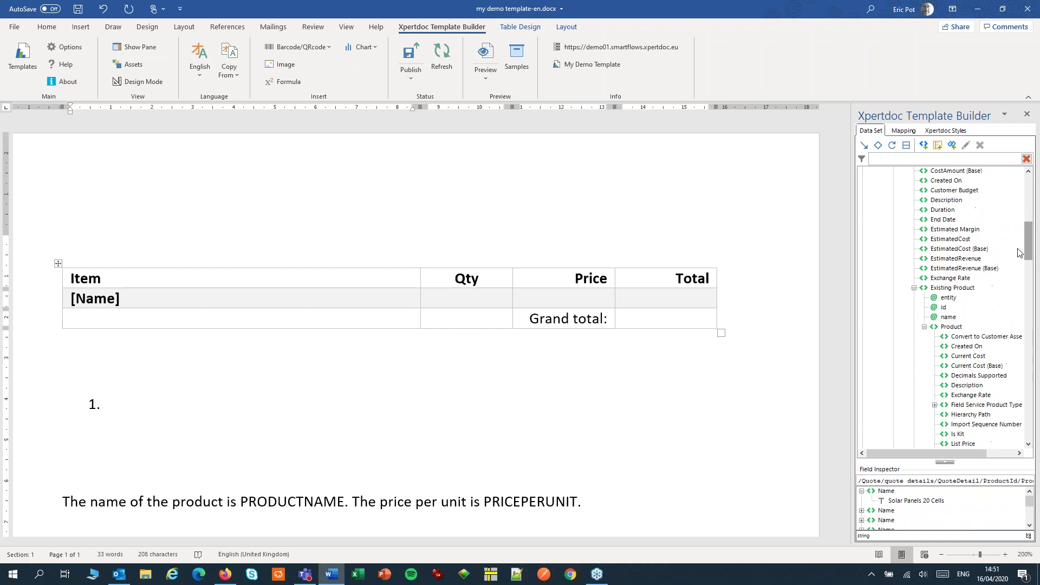
pyautogui.click(914, 287)
# Insert the Quantity, Price Per Unit and Amount fields into the Qty, Price and Total cells
pyautogui.scroll(-4, 928, 291)
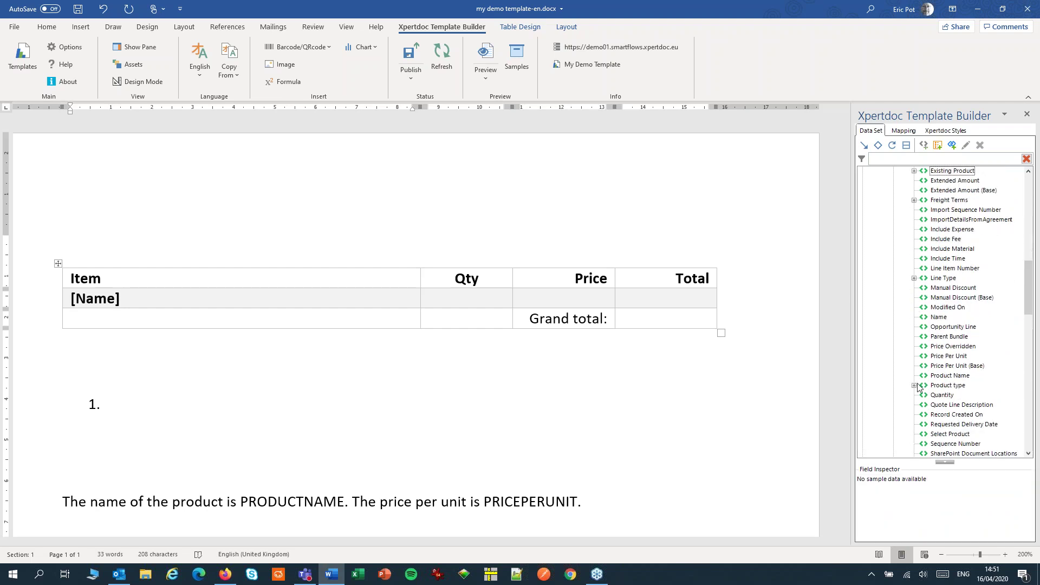
pyautogui.doubleClick(936, 401)
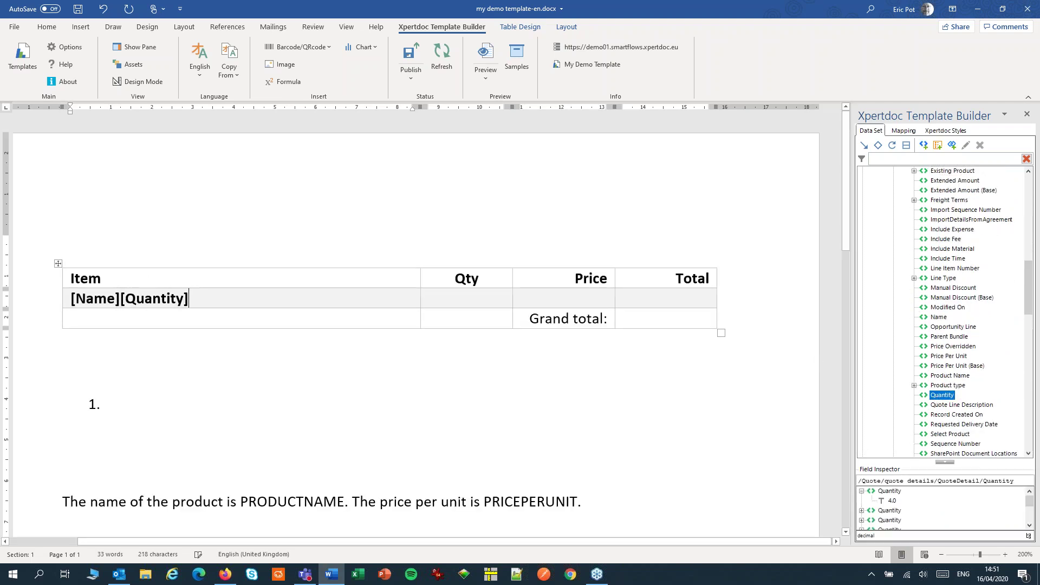
pyautogui.doubleClick(154, 299)
pyautogui.moveTo(154, 298); pyautogui.dragTo(467, 300)
pyautogui.click(559, 296)
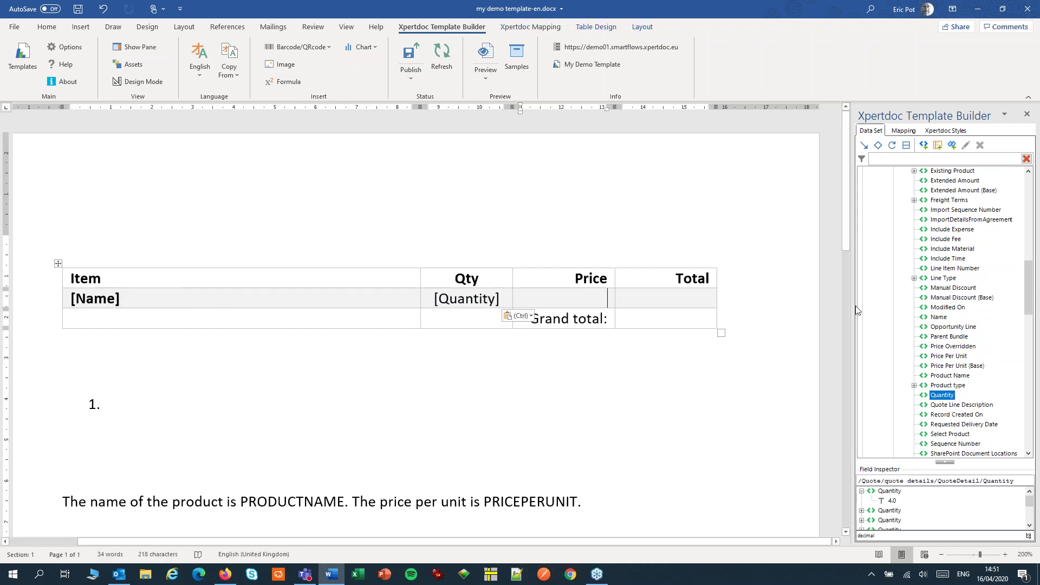
pyautogui.doubleClick(949, 356)
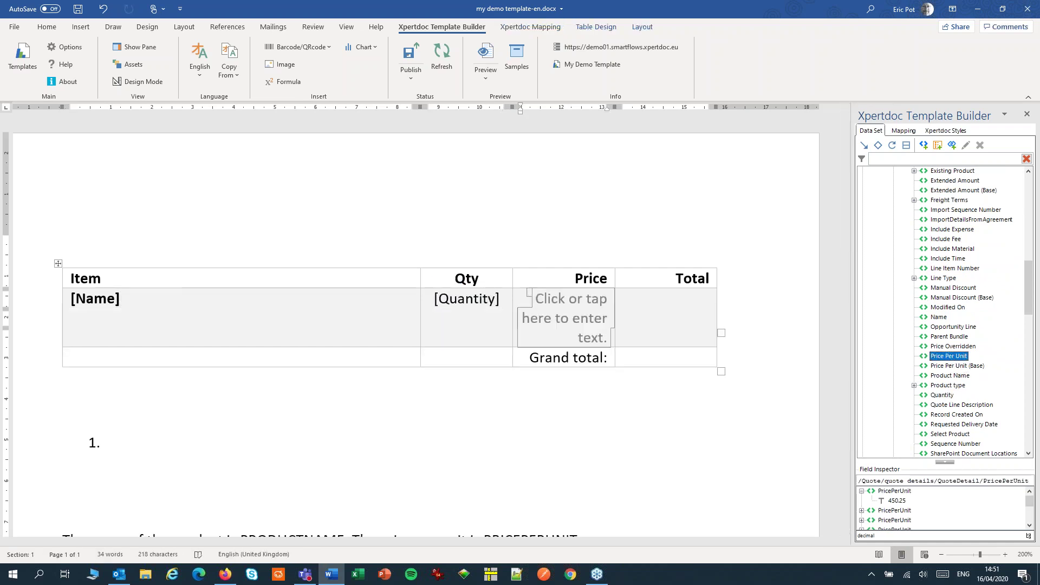
pyautogui.click(697, 299)
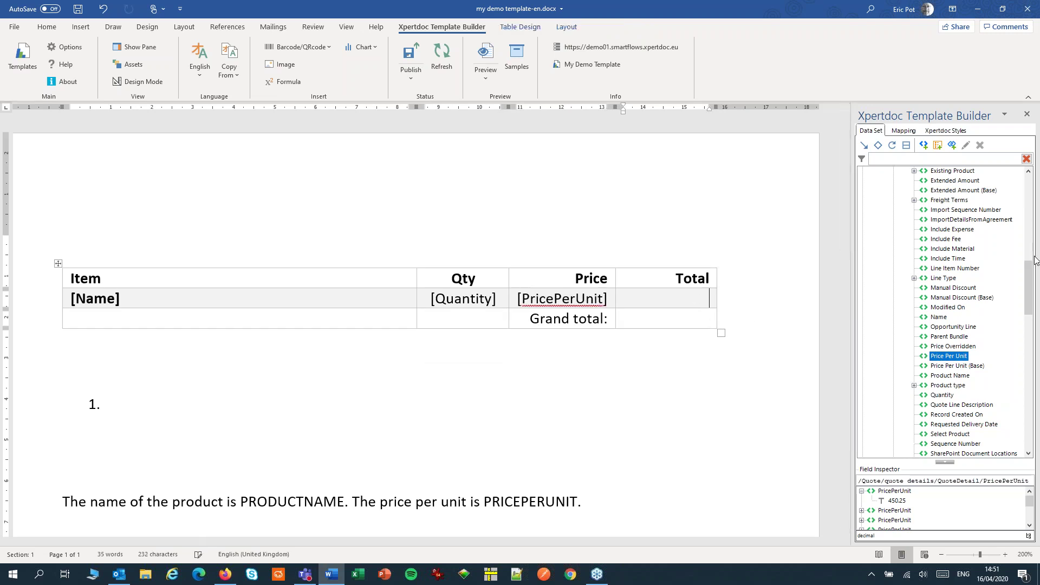
pyautogui.moveTo(1028, 282); pyautogui.dragTo(1028, 216)
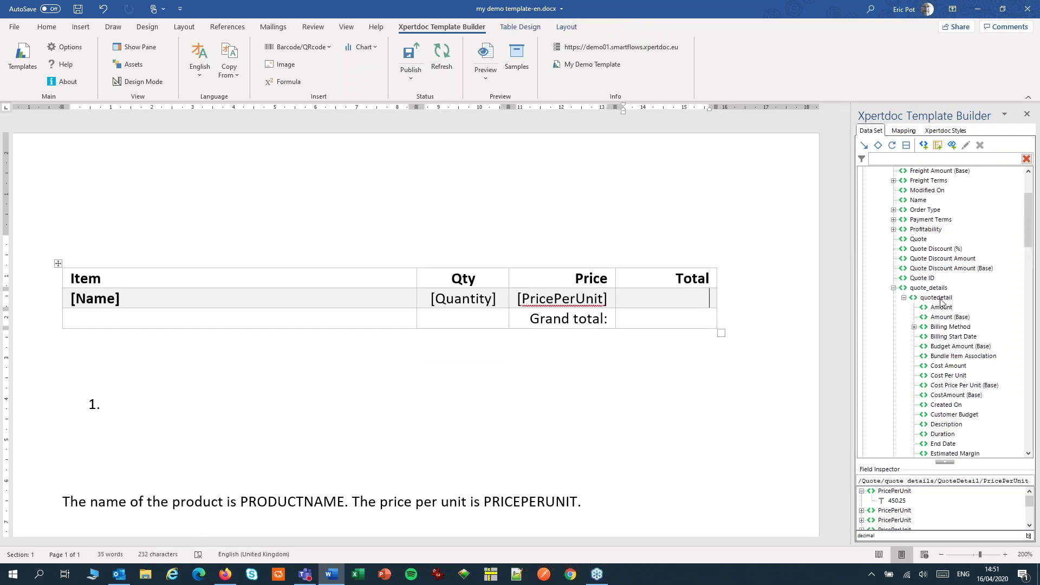
pyautogui.doubleClick(941, 309)
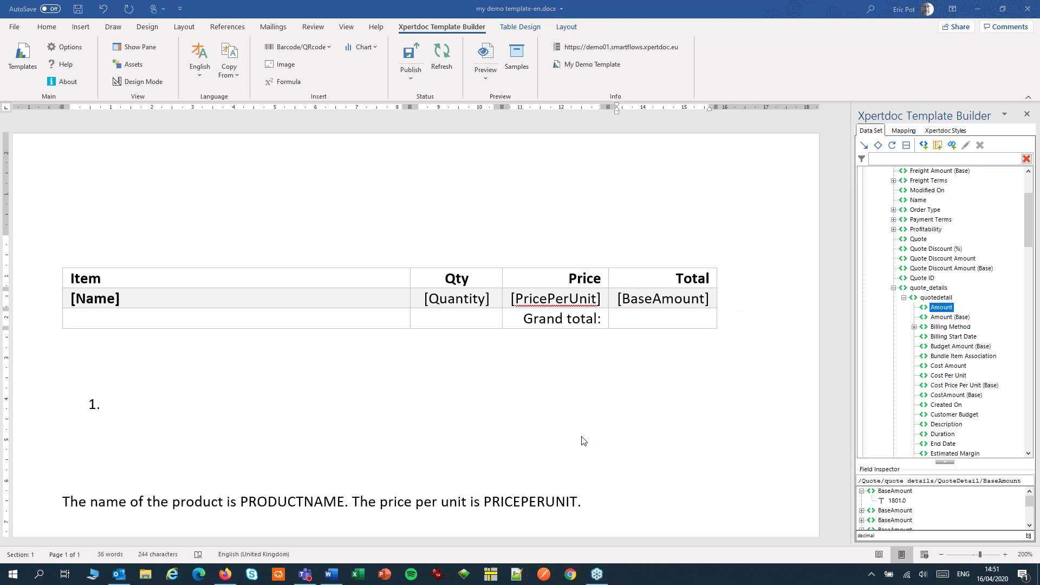
# Assign Number Style to the [Quantity] field
pyautogui.click(448, 299)
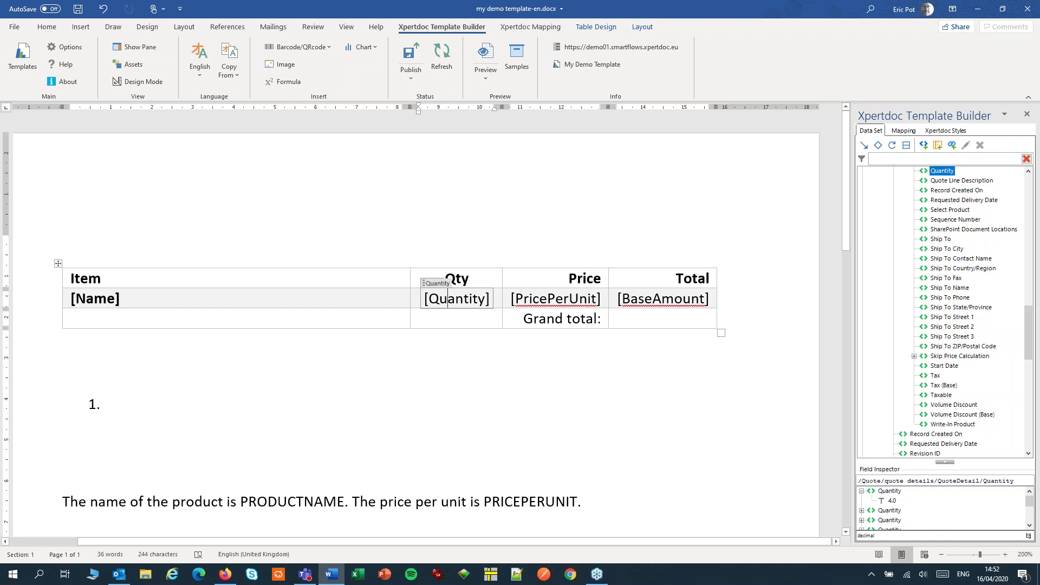
pyautogui.rightClick(449, 301)
pyautogui.click(471, 291)
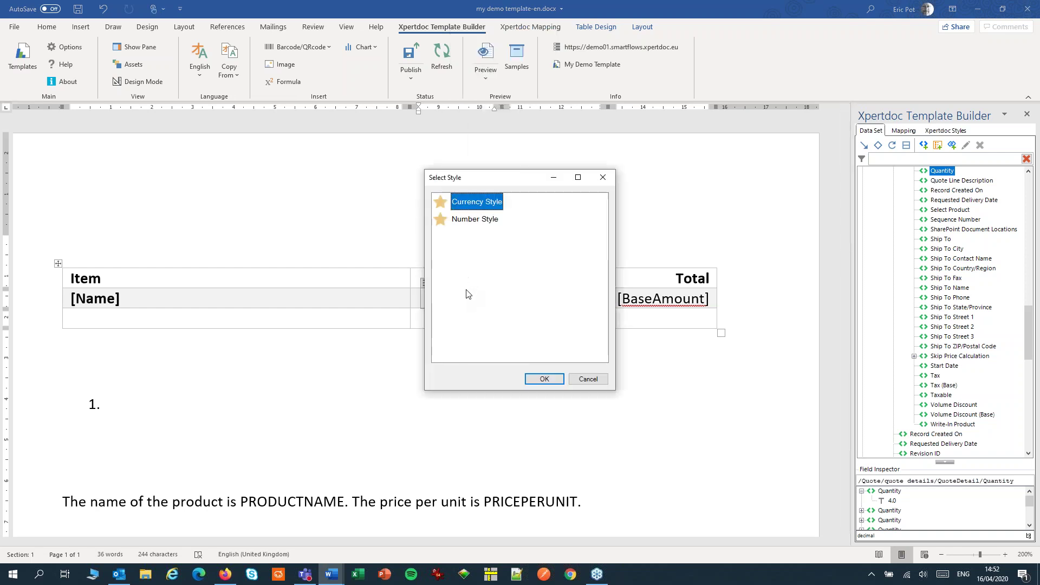
pyautogui.click(479, 221)
pyautogui.click(542, 379)
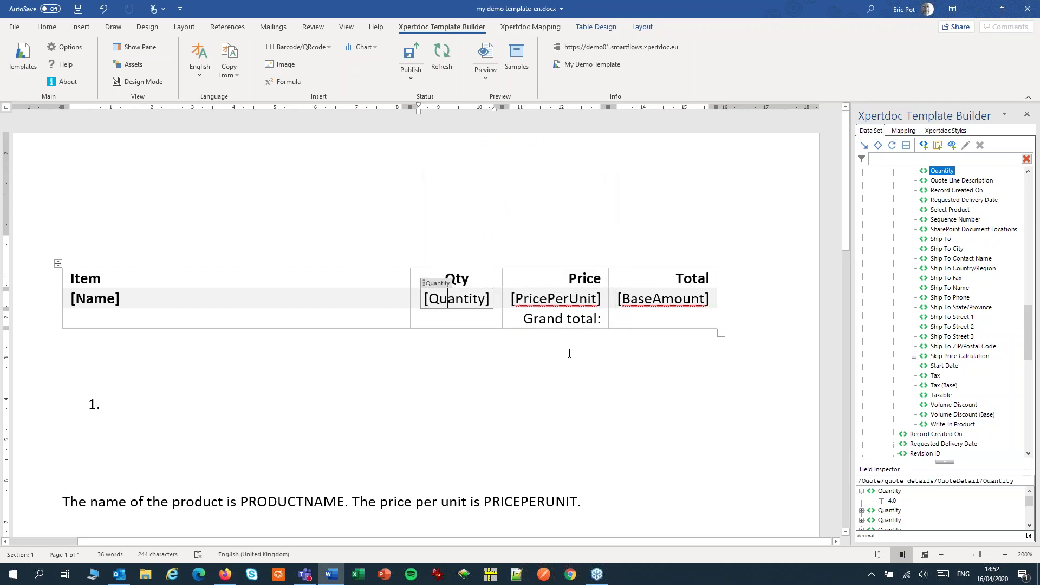
# Assign Currency Style to the [PricePerUnit] and [BaseAmount] fields
pyautogui.click(578, 299)
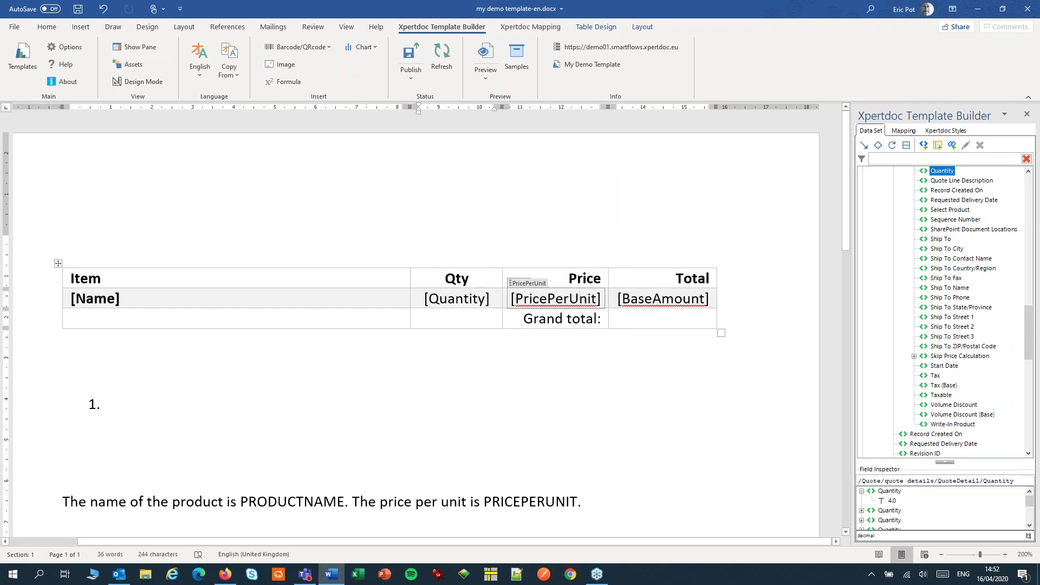
pyautogui.rightClick(578, 300)
pyautogui.click(542, 480)
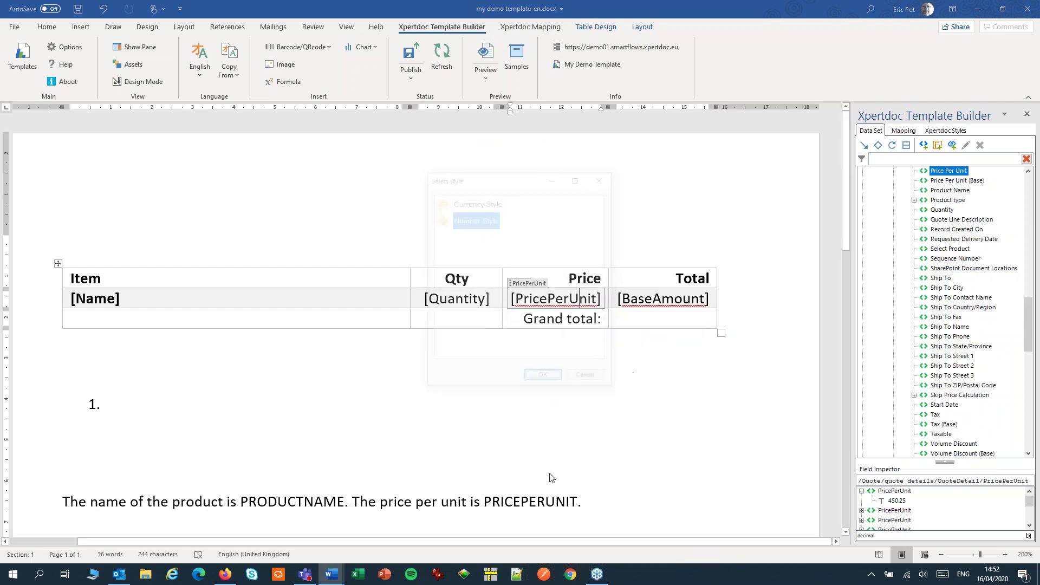
pyautogui.click(463, 203)
pyautogui.click(544, 379)
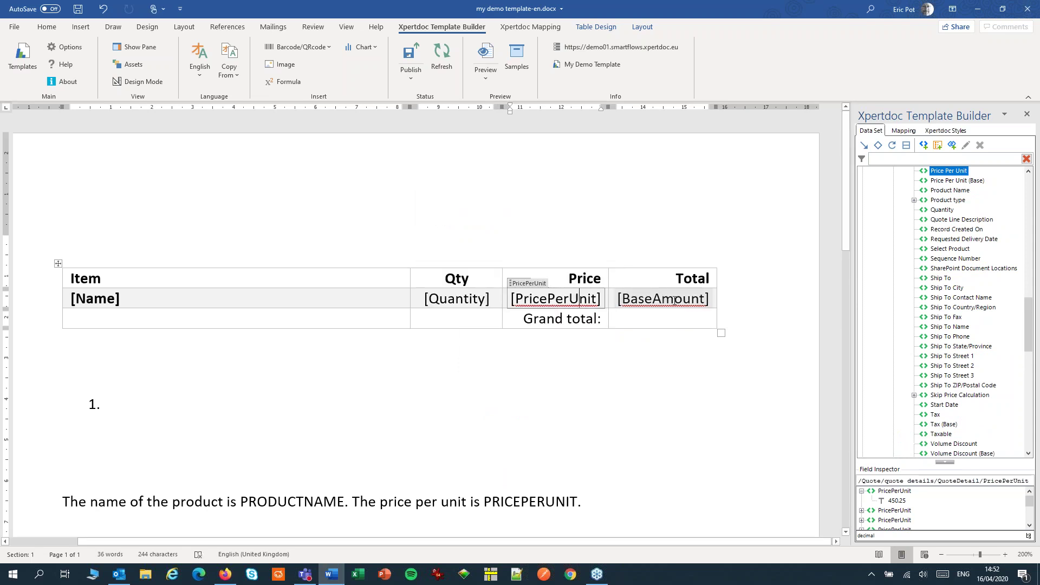
pyautogui.click(674, 301)
pyautogui.rightClick(674, 301)
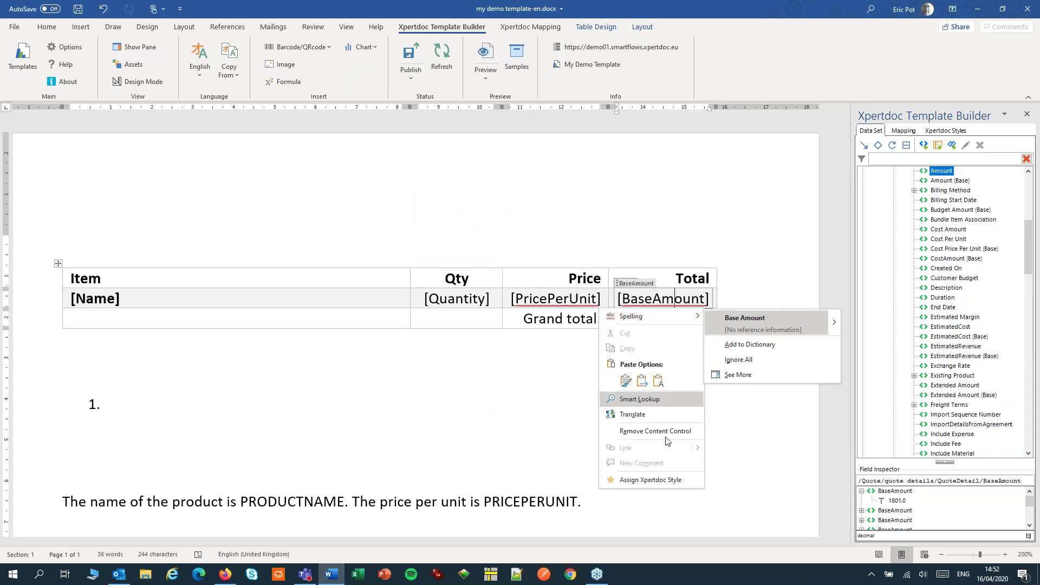
pyautogui.click(650, 479)
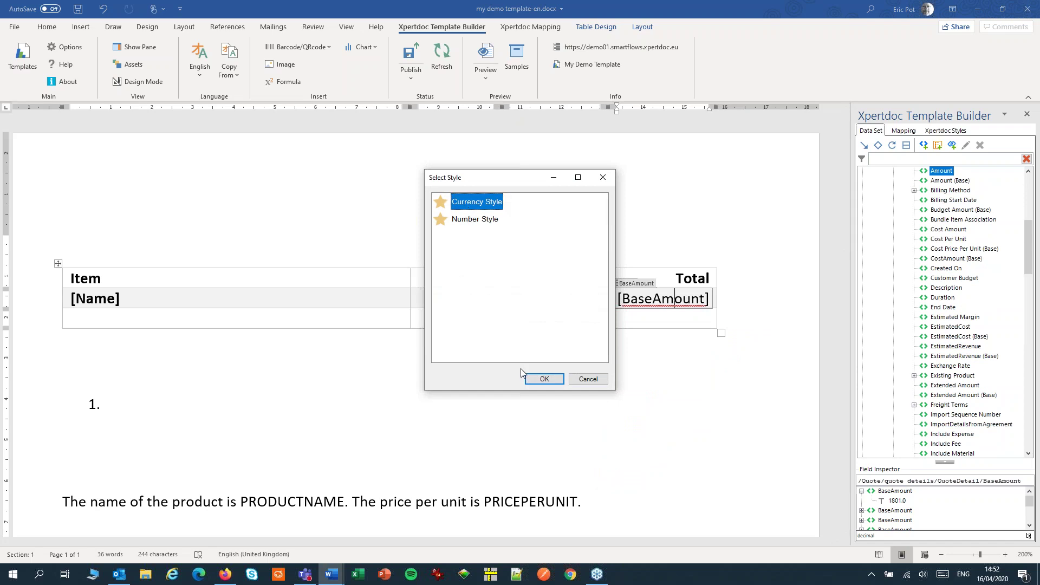
pyautogui.click(546, 380)
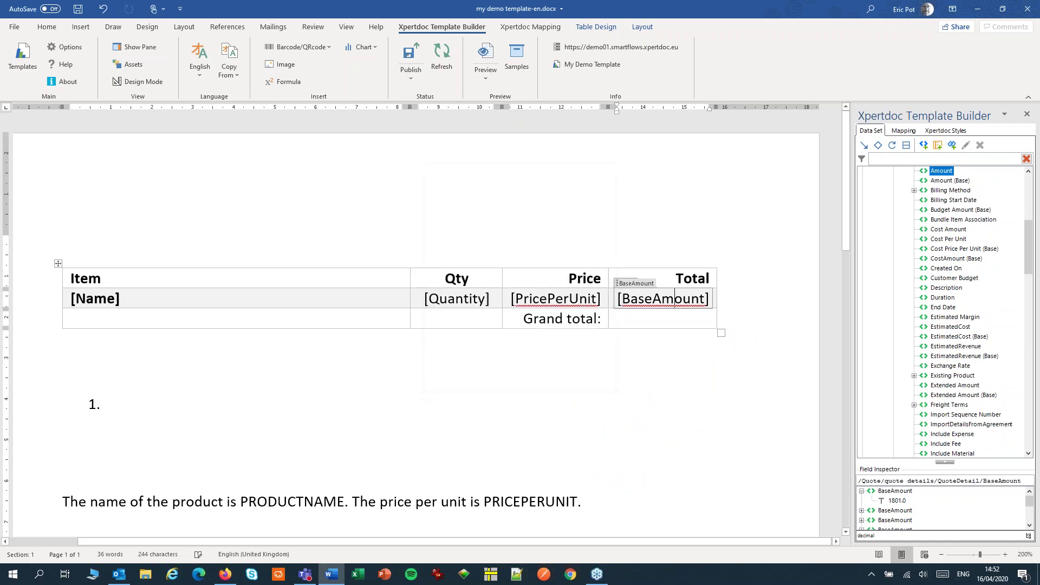
pyautogui.click(348, 415)
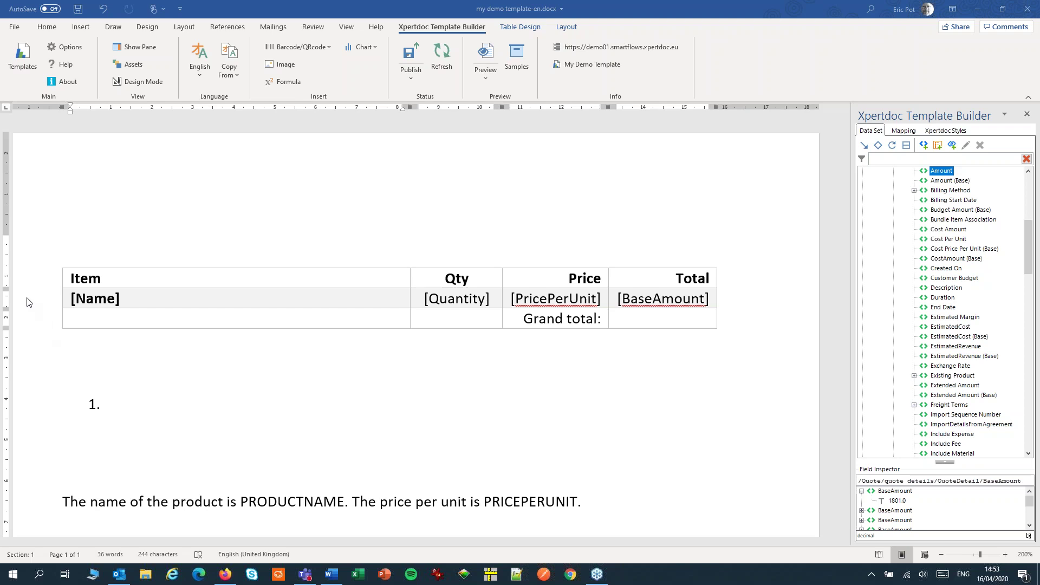
# Select the line-item field row and pick the quote_details collection's quotedetail records in the Data Set tree
pyautogui.click(71, 319)
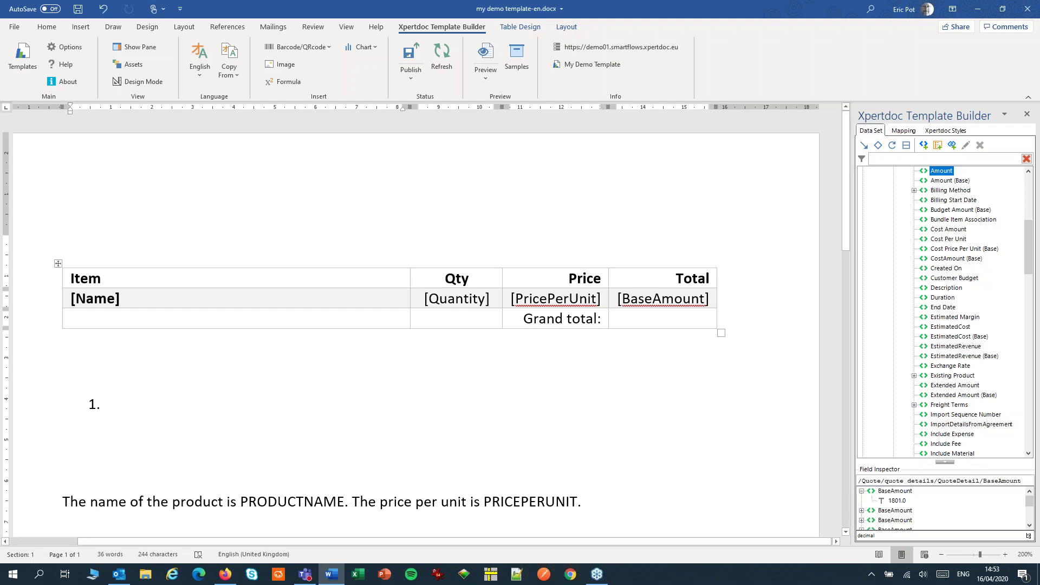
pyautogui.click(61, 299)
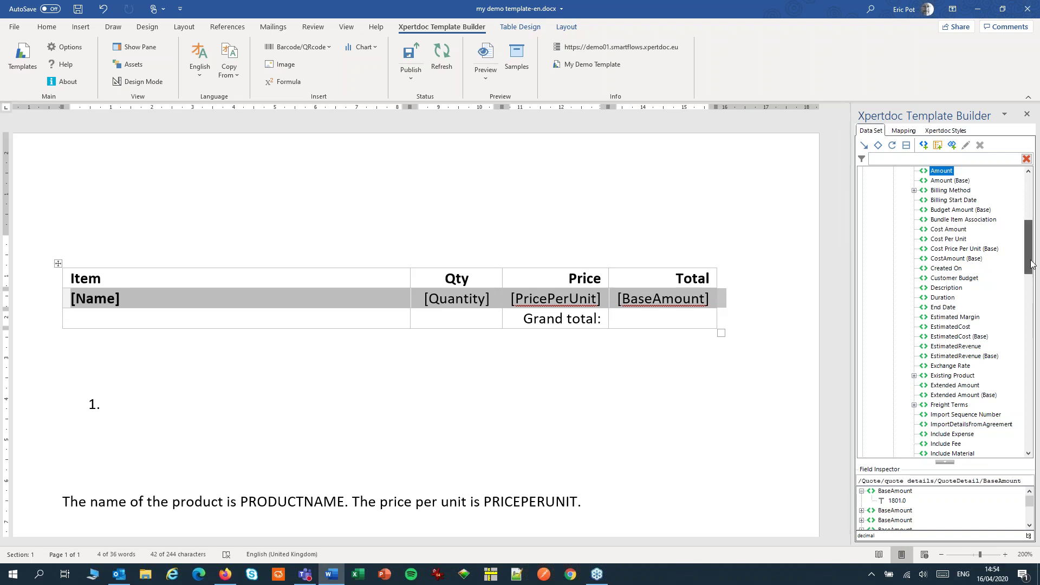
pyautogui.moveTo(1031, 265); pyautogui.dragTo(1033, 242)
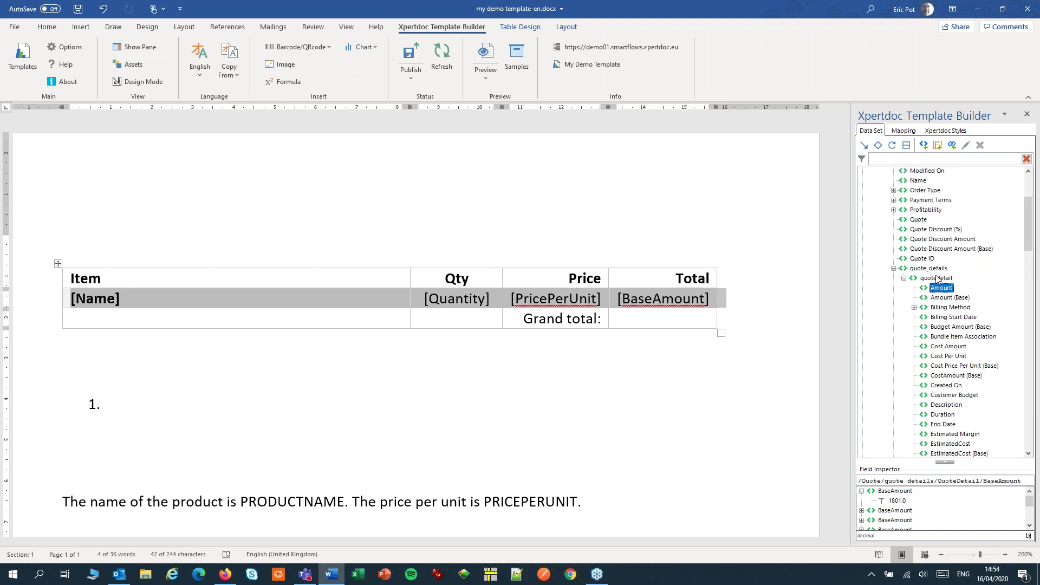
pyautogui.click(936, 268)
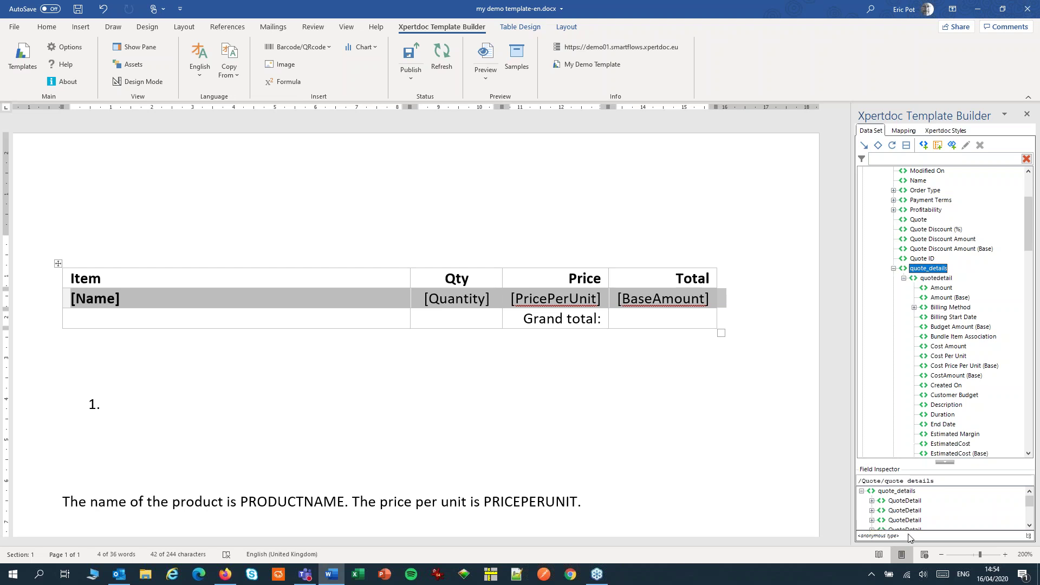
pyautogui.click(933, 279)
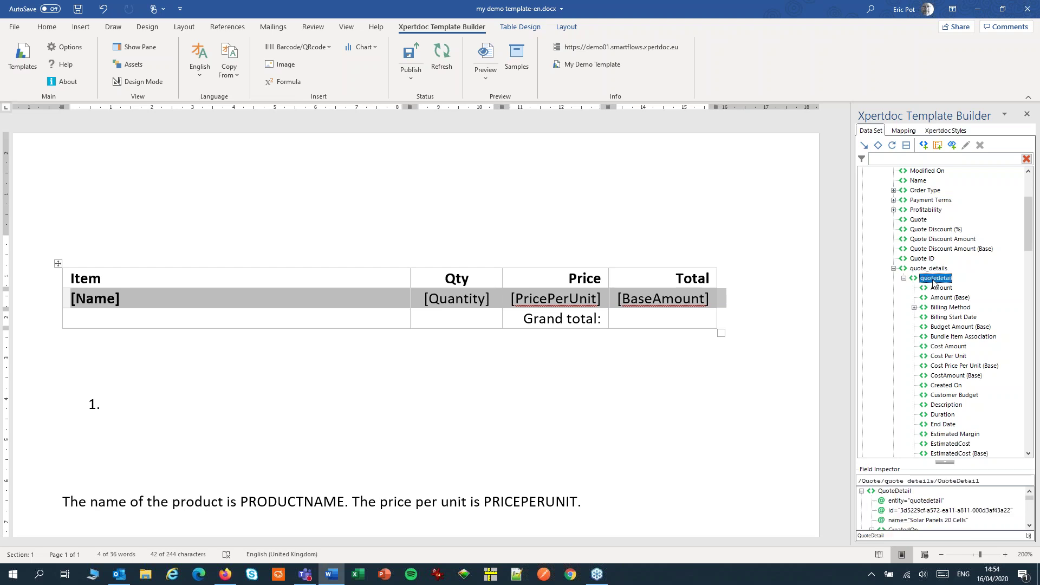
# Loop the [Name] row over QuoteDetail and verify Name, Quantity, PricePerUnit and BaseAmount are mapped inside it
pyautogui.click(893, 146)
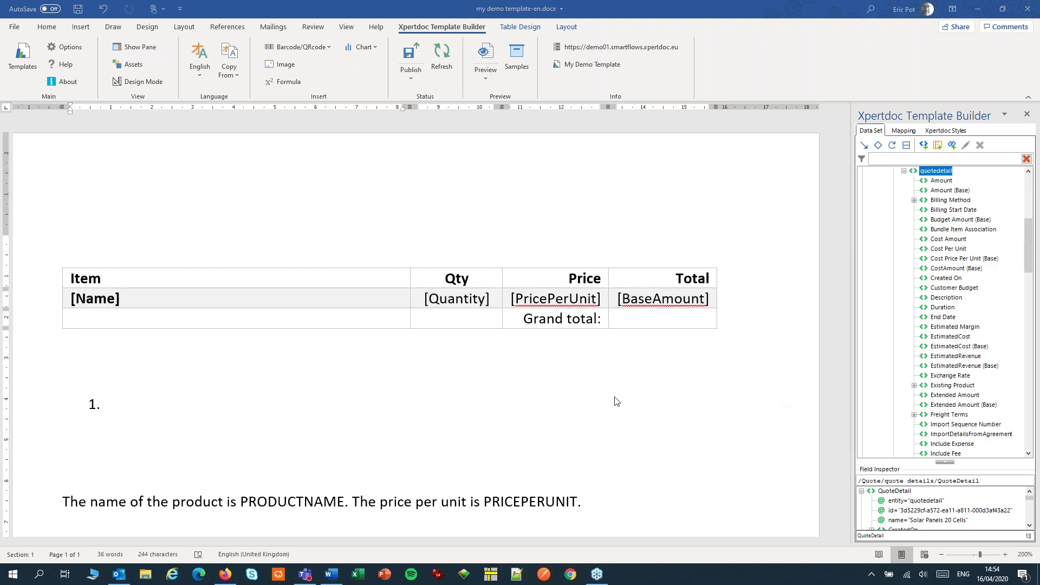
pyautogui.click(329, 297)
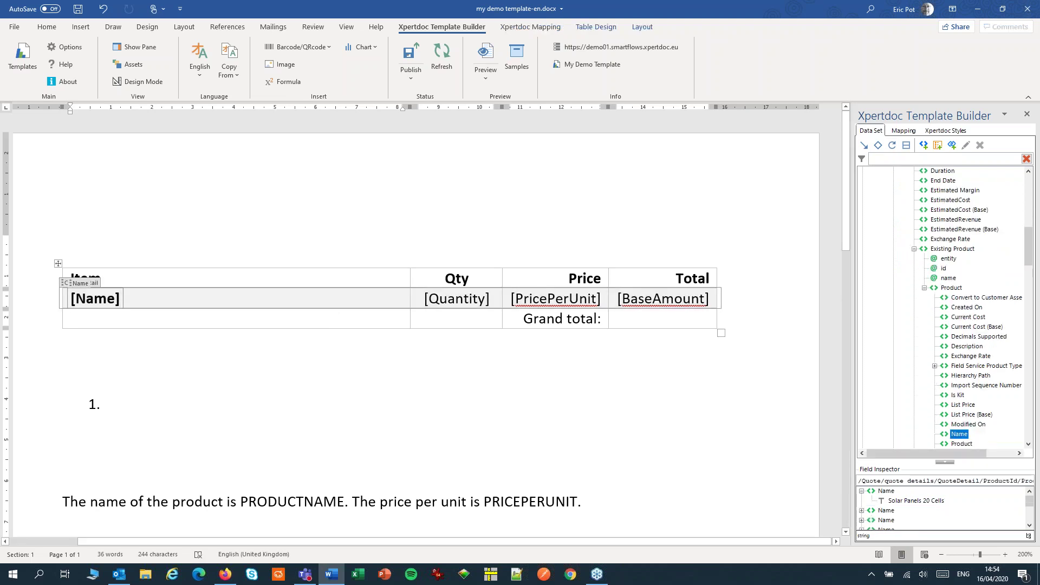
pyautogui.click(903, 132)
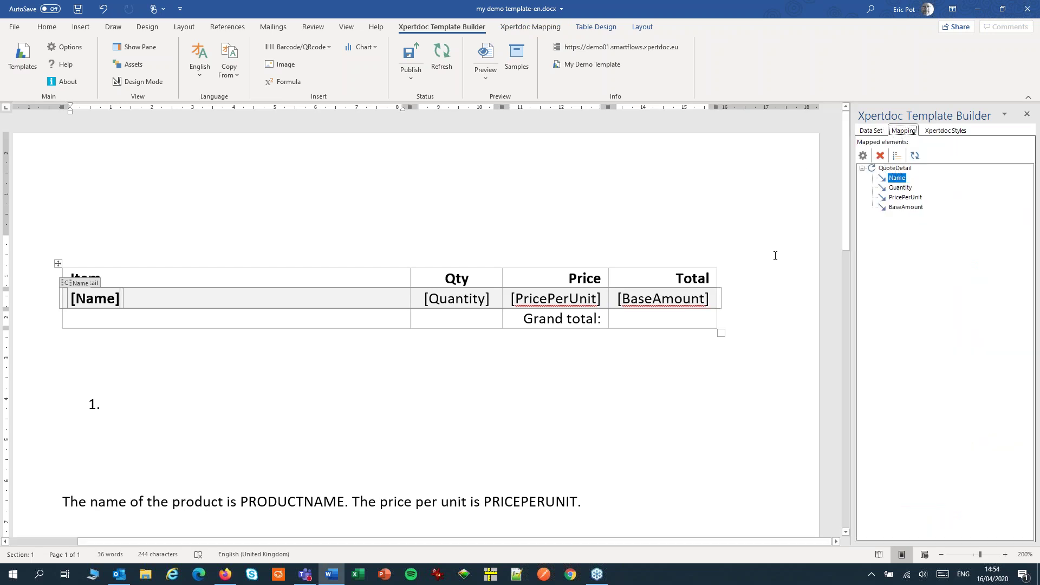
# Preview the template with sample quote data, review the four solar line items, and close the PDF
pyautogui.click(767, 406)
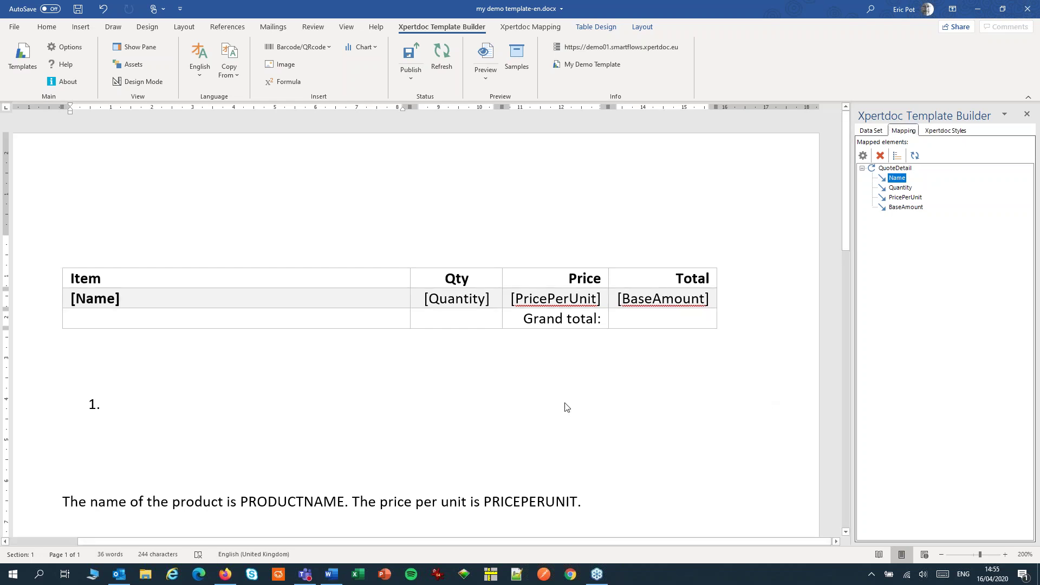
pyautogui.click(487, 50)
pyautogui.click(487, 51)
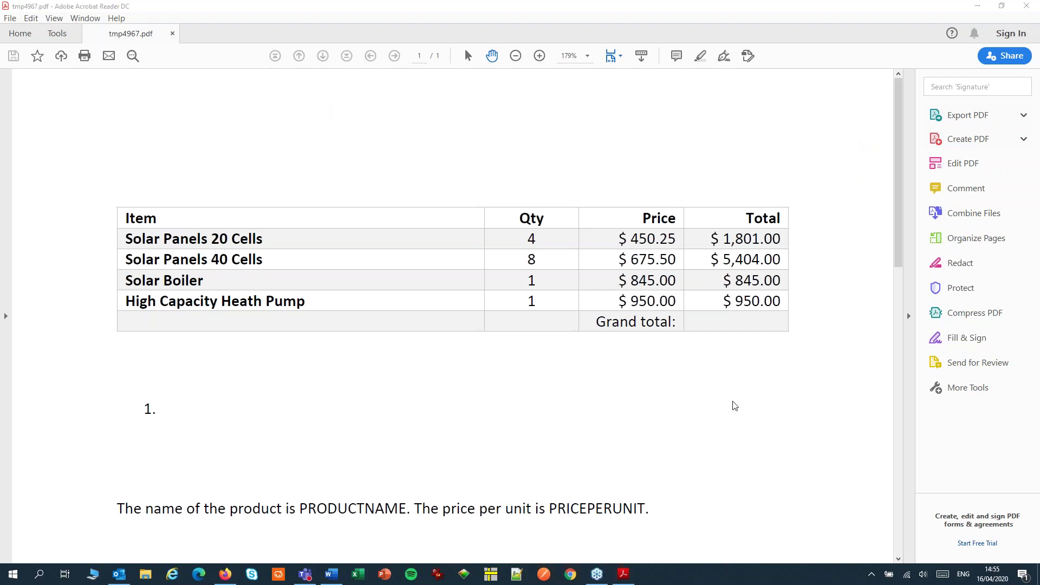
pyautogui.click(1028, 5)
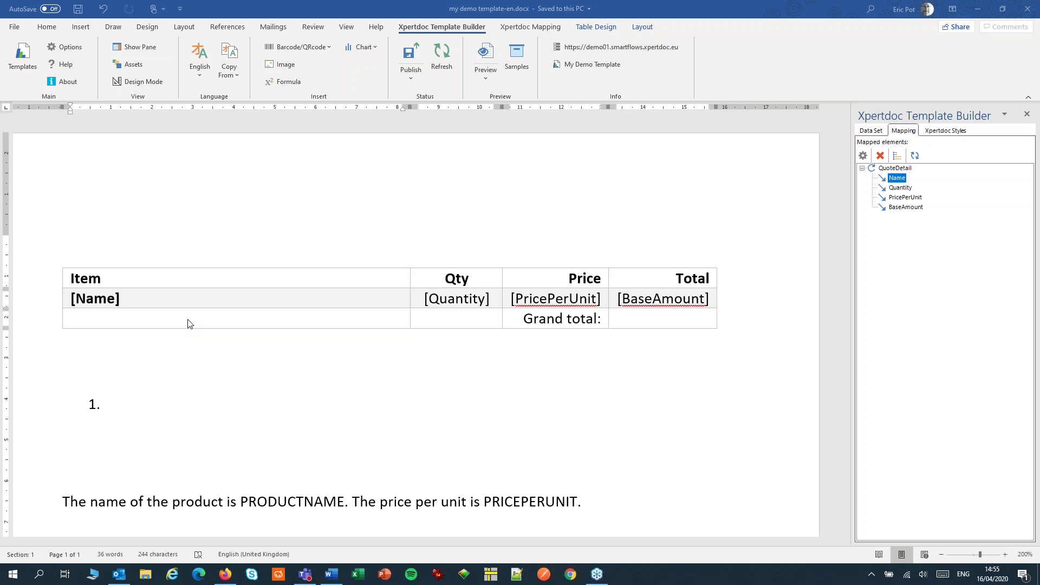
# Insert the product [Name] field into list item 1 and loop that line over quotedetail
pyautogui.click(135, 401)
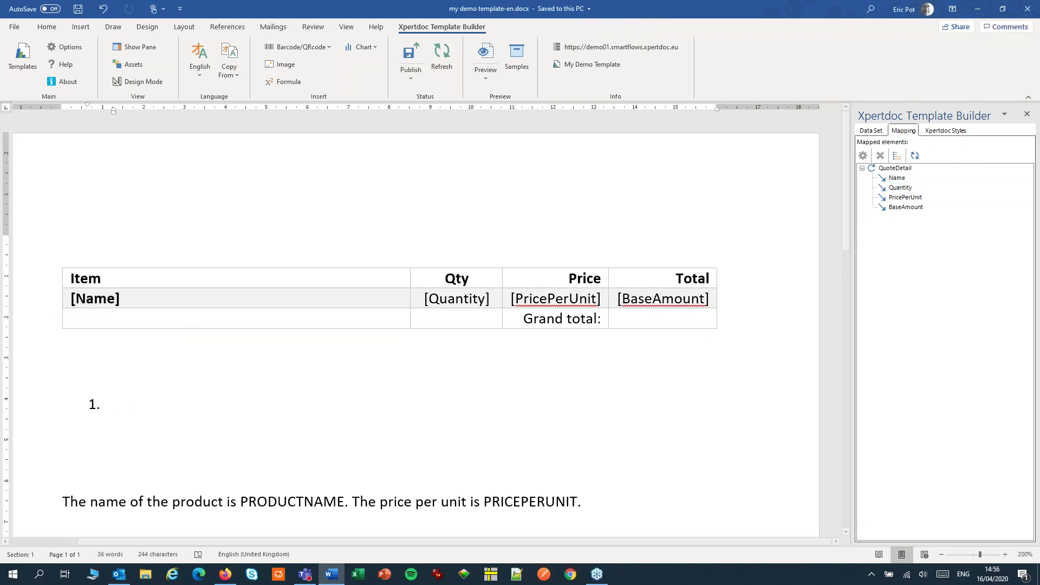
pyautogui.click(871, 131)
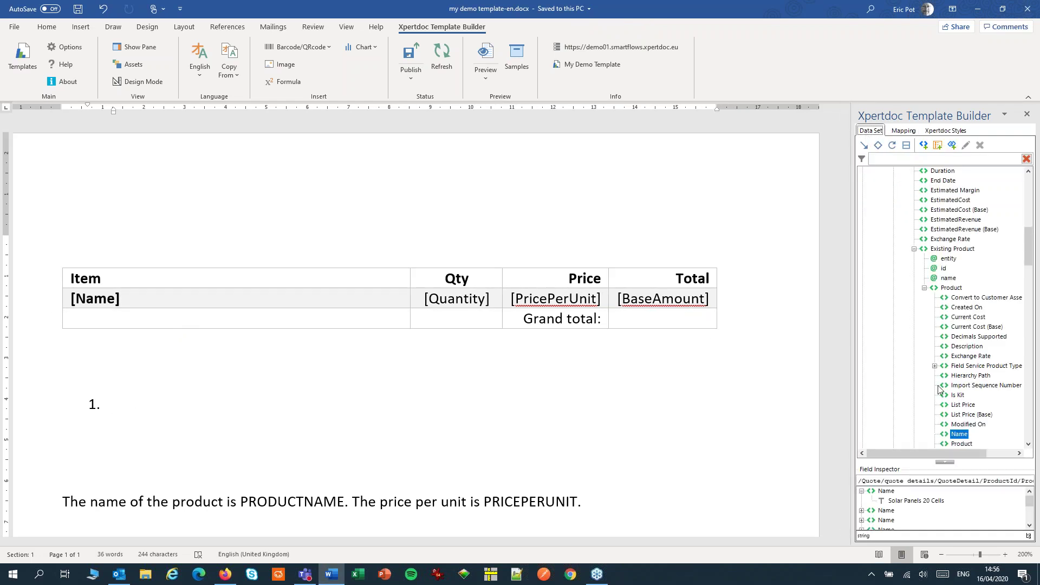
pyautogui.doubleClick(956, 428)
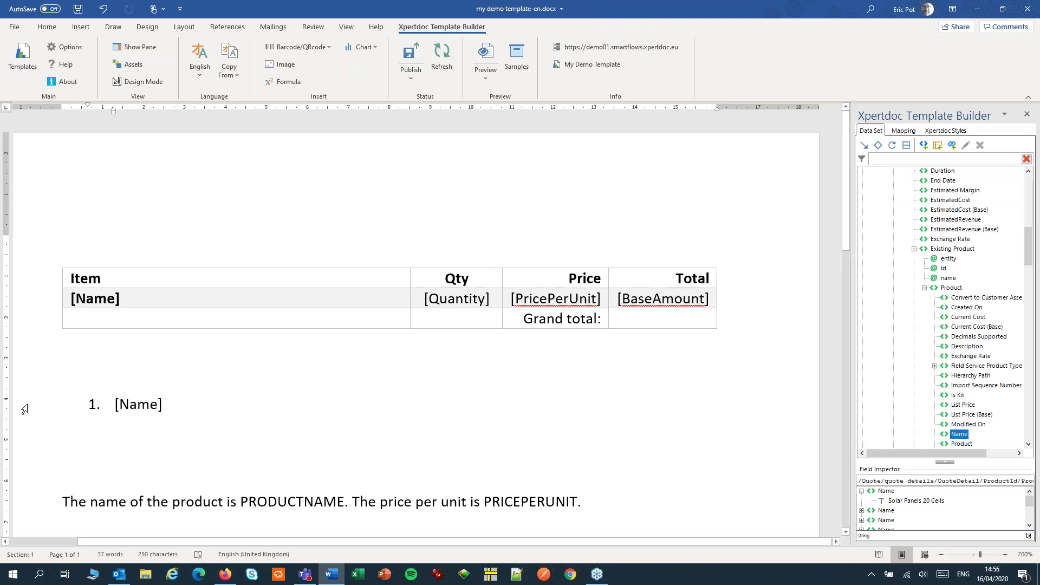
pyautogui.click(24, 409)
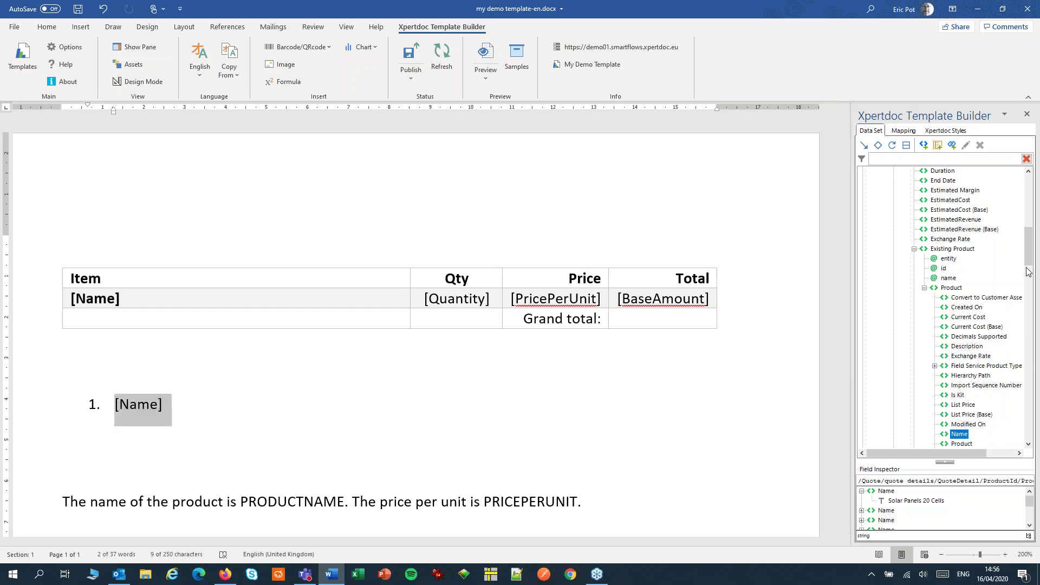
pyautogui.moveTo(1029, 251); pyautogui.dragTo(1030, 213)
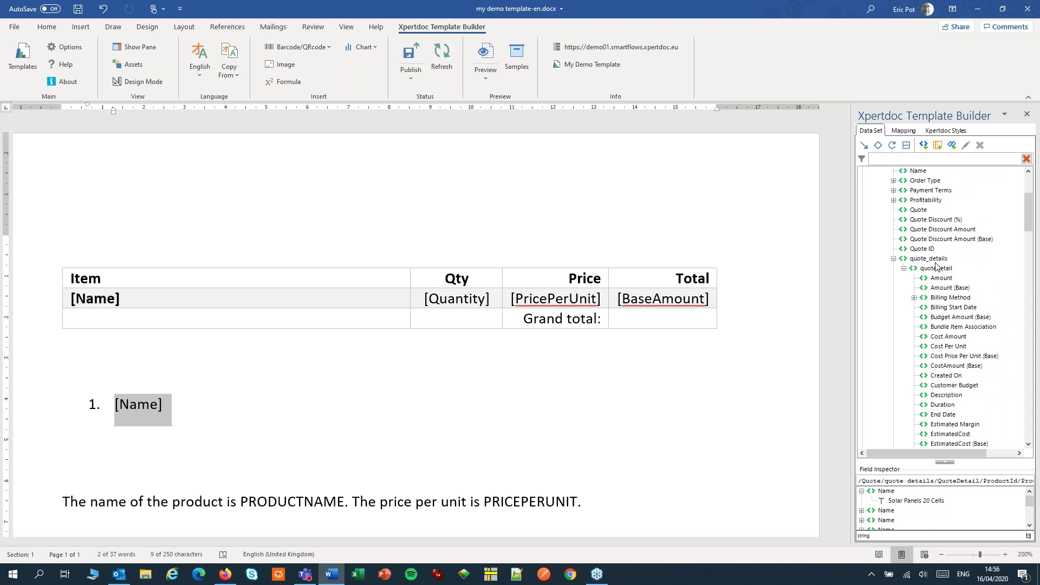
pyautogui.click(932, 269)
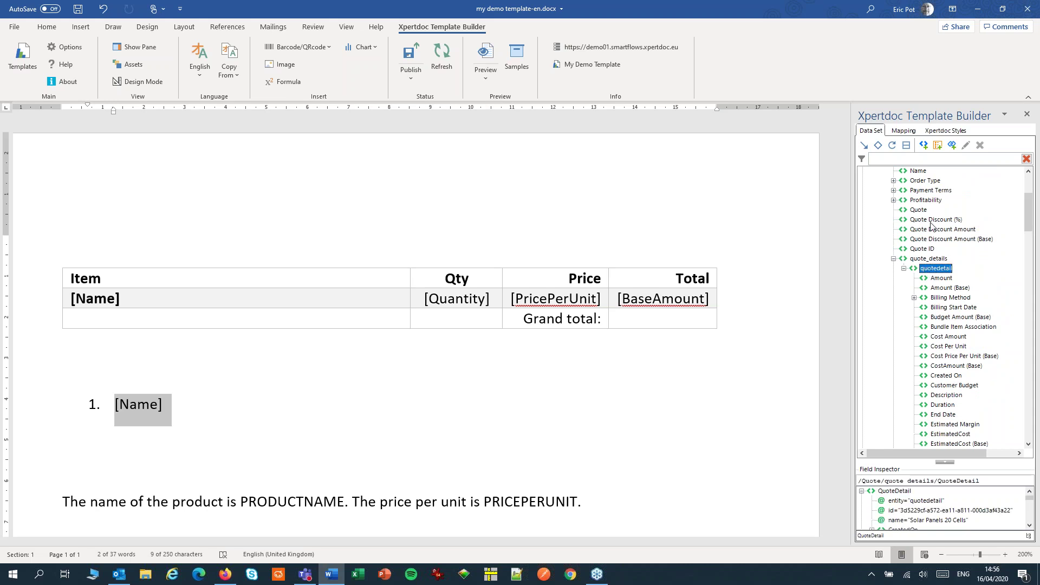
pyautogui.click(893, 145)
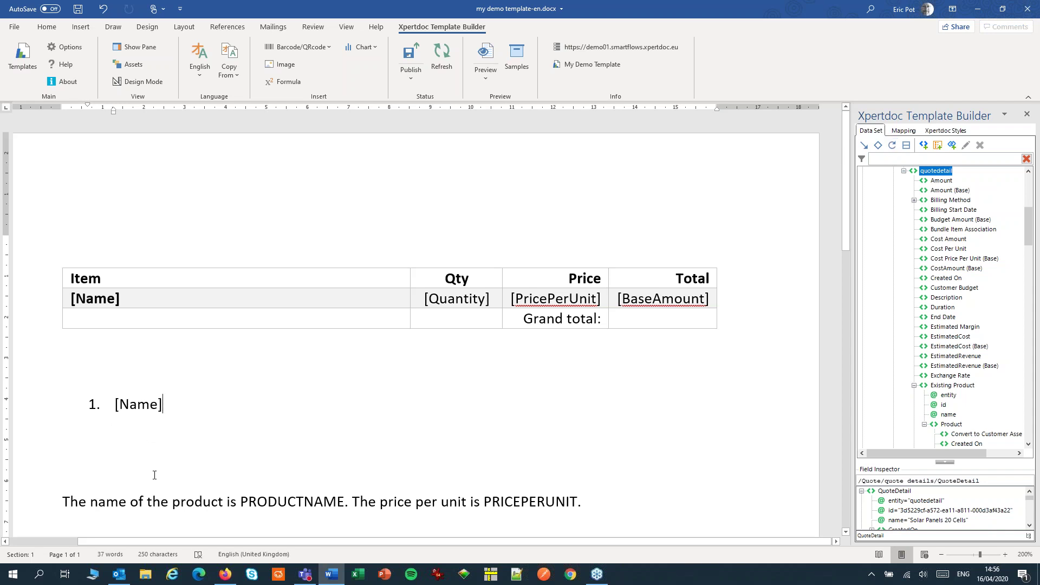
# Replace the PRODUCTNAME and PRICEPERUNIT placeholders with the [Name] and [PricePerUnit] fields
pyautogui.doubleClick(287, 500)
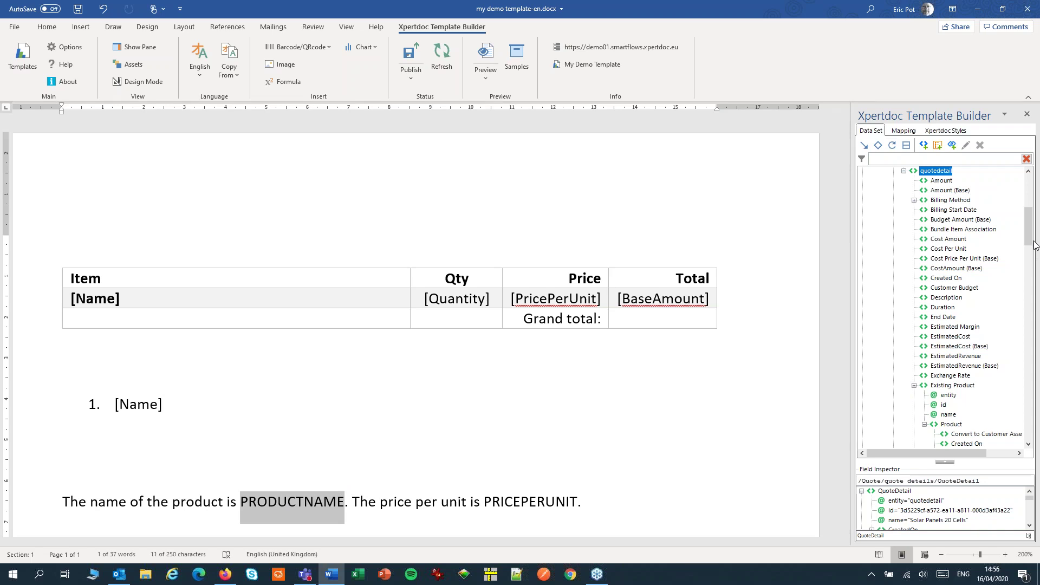
pyautogui.moveTo(1034, 245); pyautogui.dragTo(1034, 280)
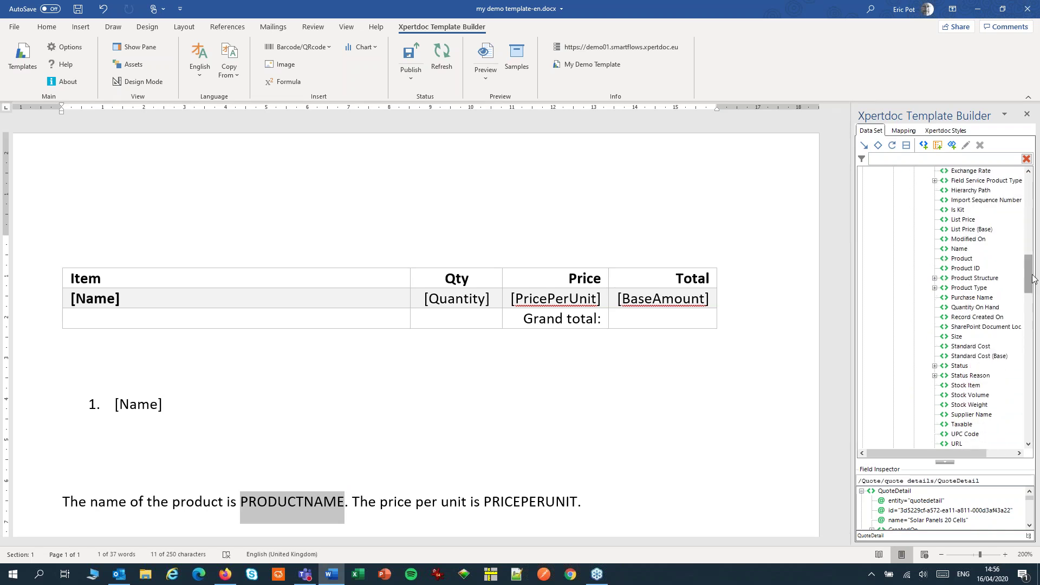
pyautogui.doubleClick(959, 249)
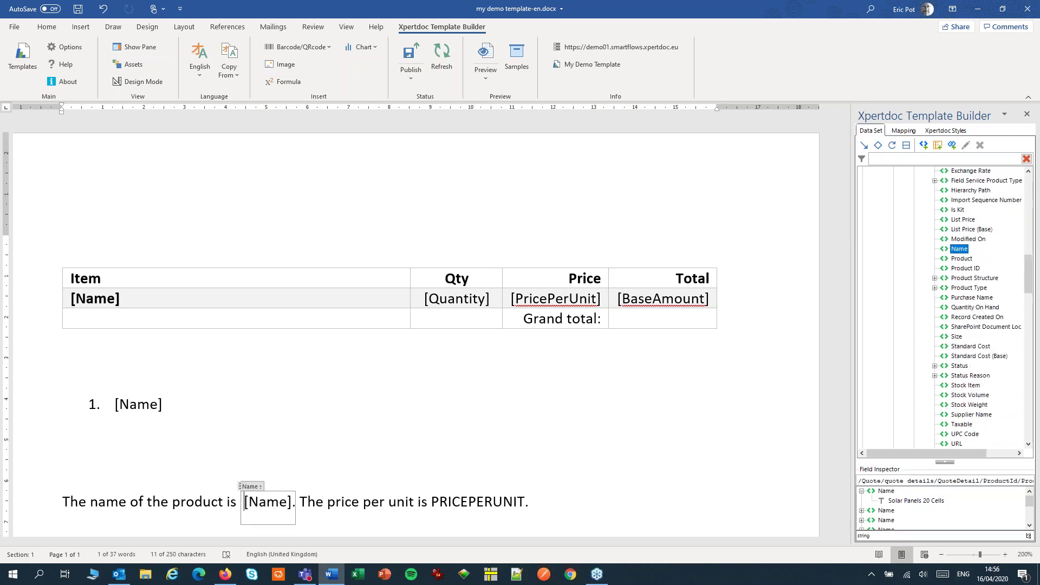
pyautogui.doubleClick(475, 505)
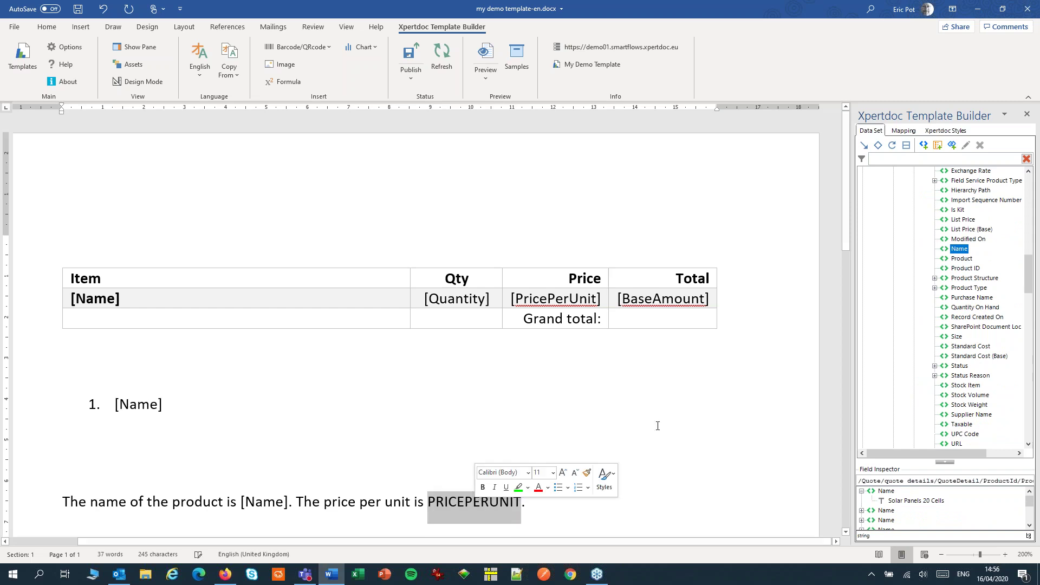
pyautogui.moveTo(1029, 281); pyautogui.dragTo(1029, 250)
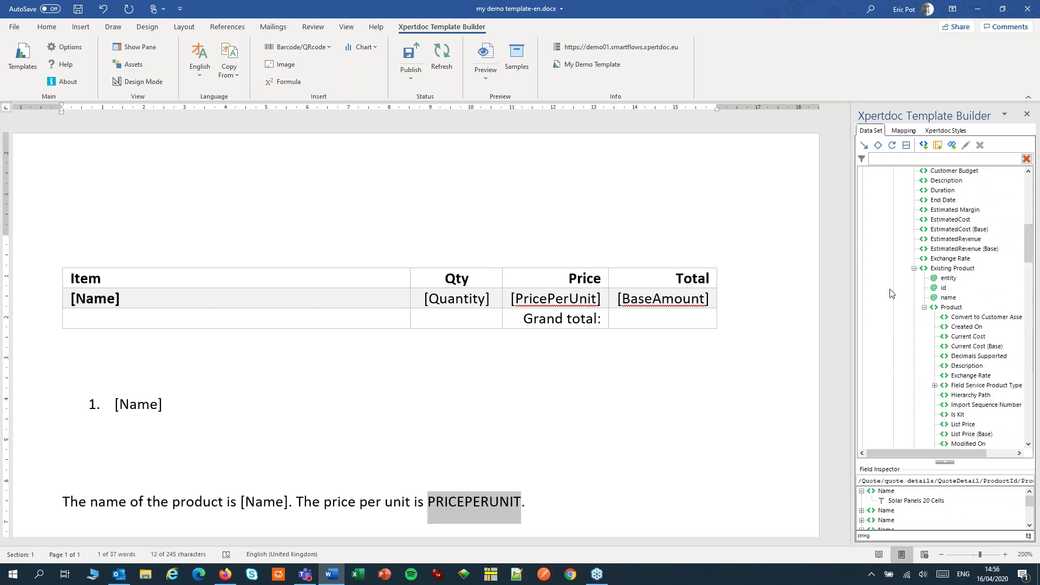
pyautogui.click(915, 268)
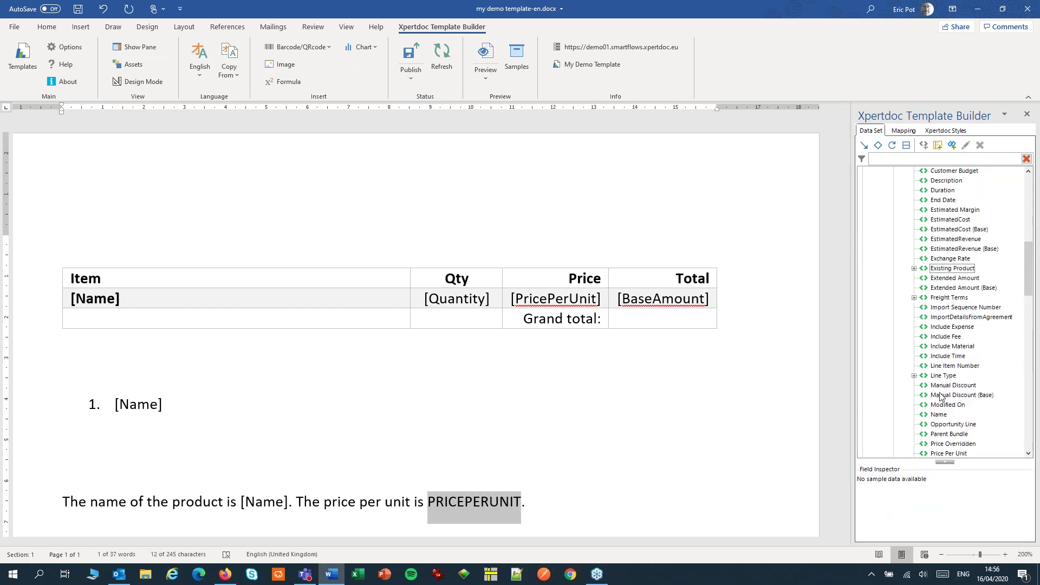
pyautogui.doubleClick(934, 458)
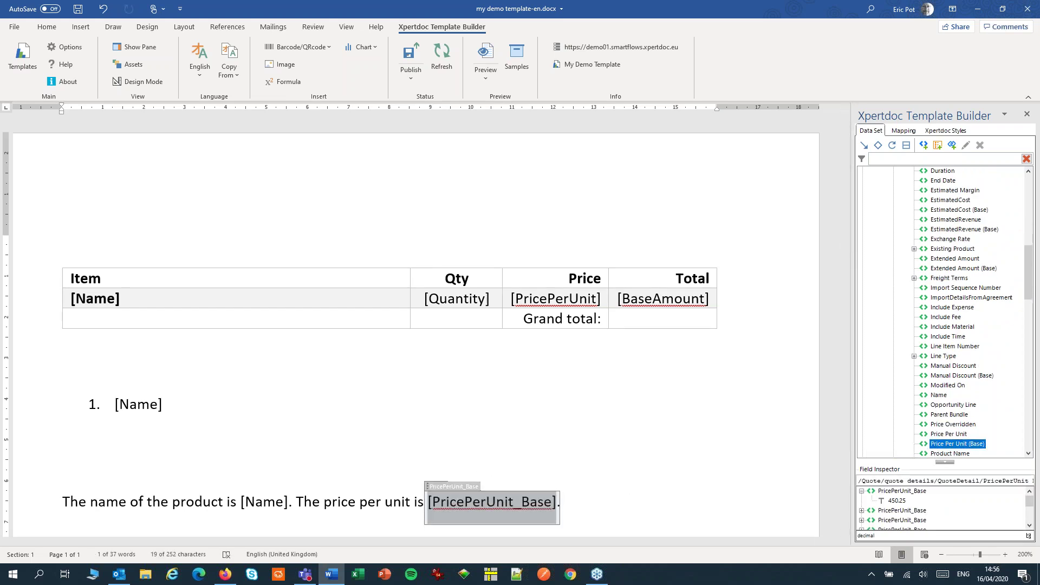
pyautogui.hotkey('ctrl', 'z')
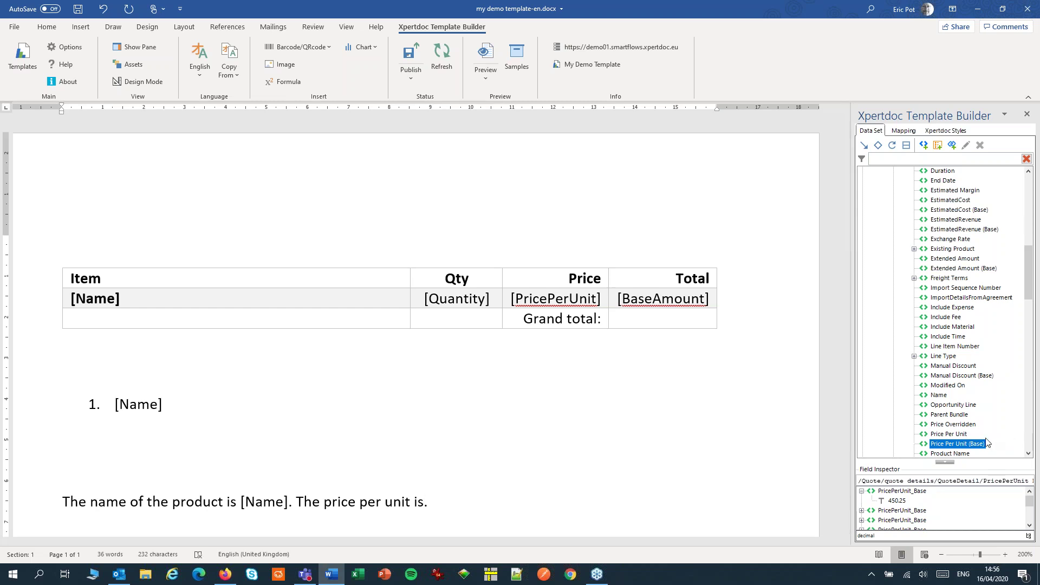
pyautogui.click(959, 435)
pyautogui.doubleClick(959, 435)
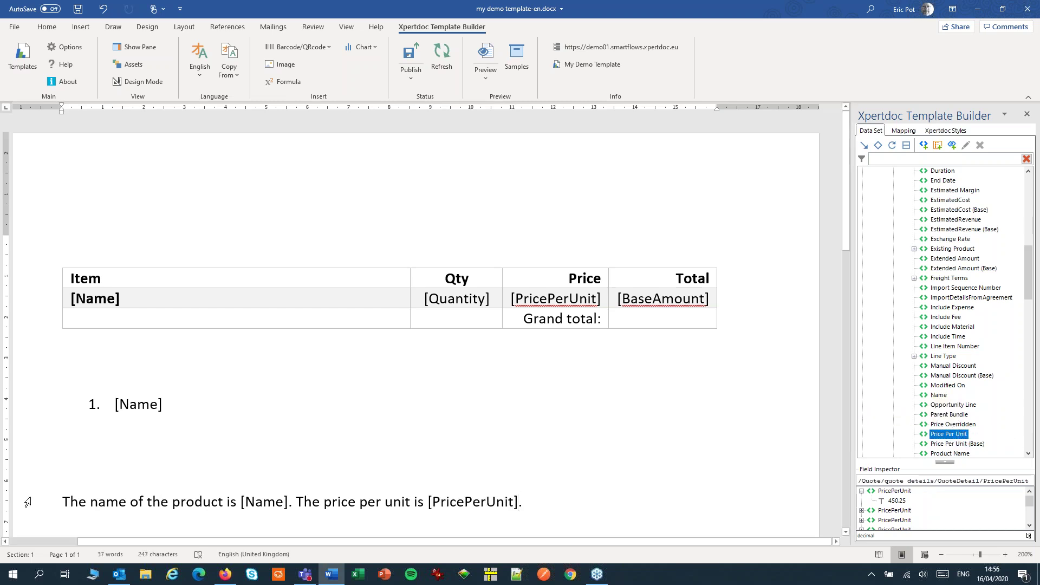
# Loop the product sentence paragraph over quotedetail and preview the updated template
pyautogui.scroll(-3, 27, 502)
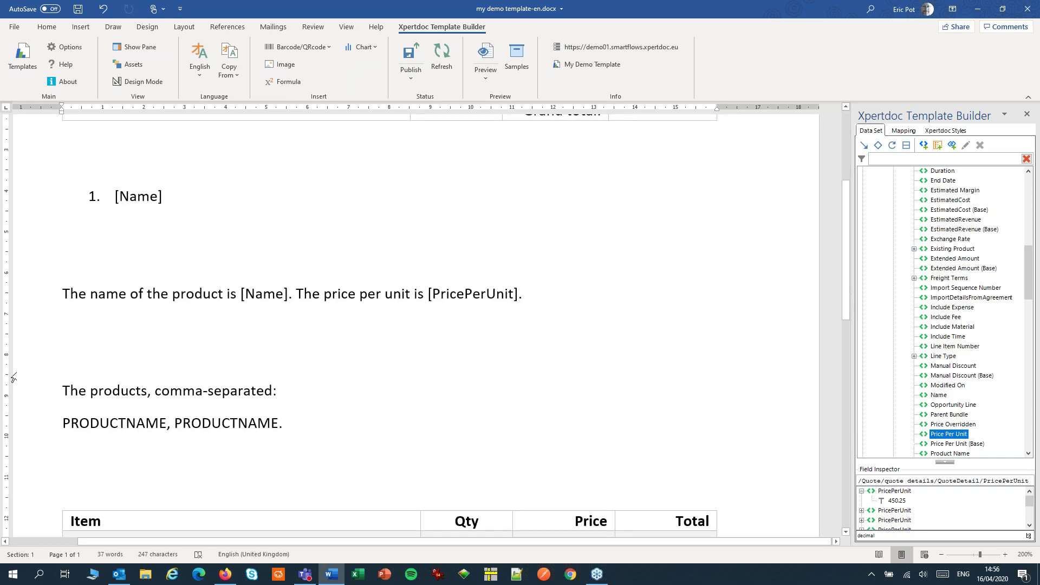
pyautogui.click(31, 299)
pyautogui.moveTo(31, 299); pyautogui.dragTo(29, 332)
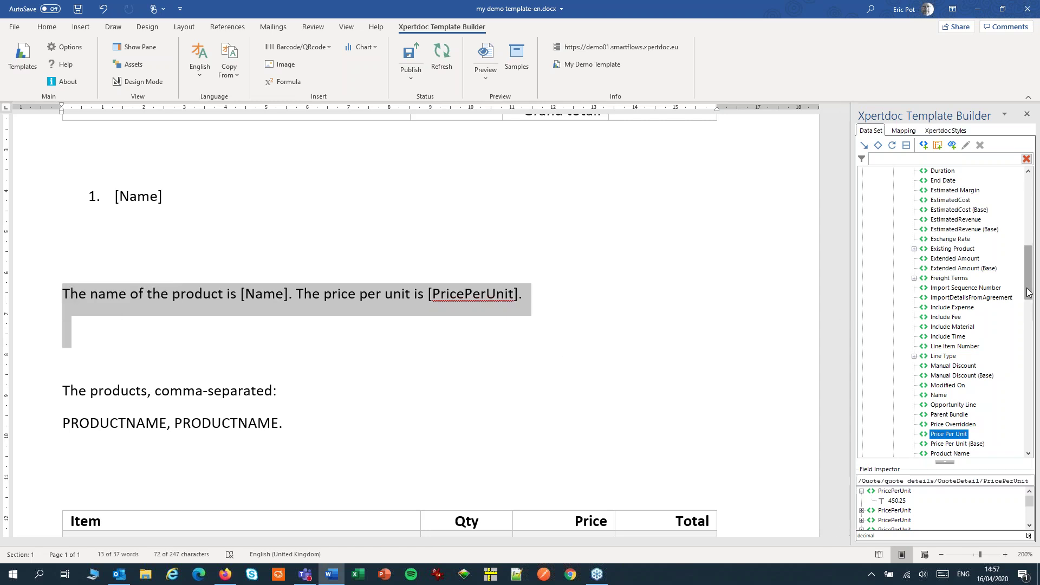
pyautogui.moveTo(1030, 287); pyautogui.dragTo(1031, 217)
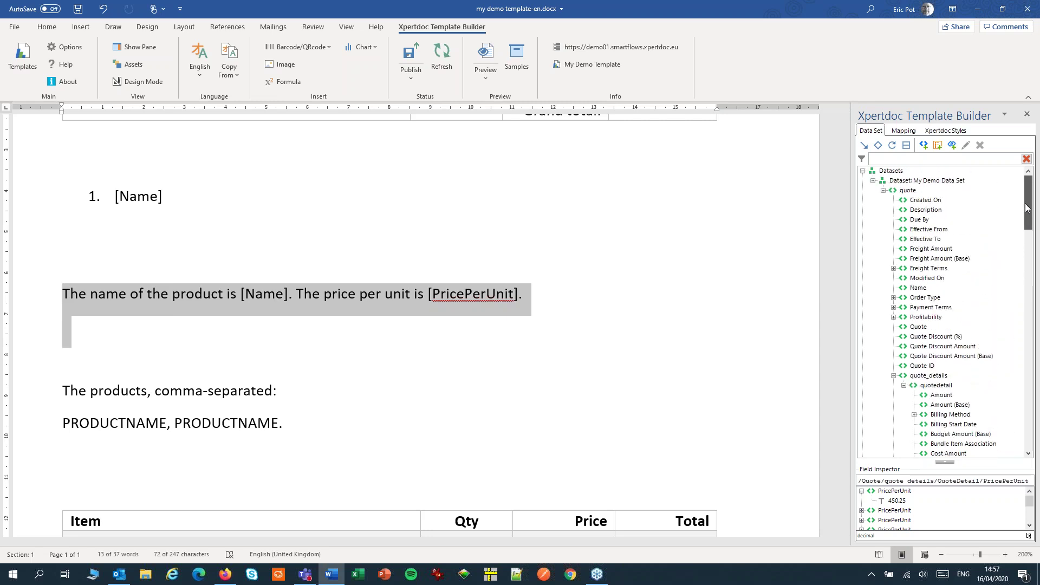
pyautogui.click(942, 385)
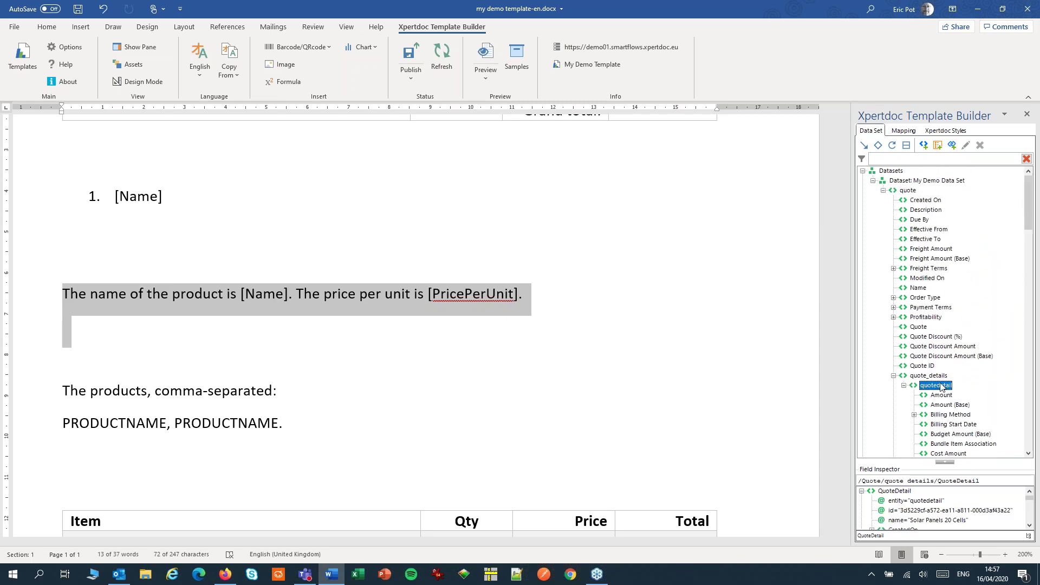
pyautogui.click(893, 145)
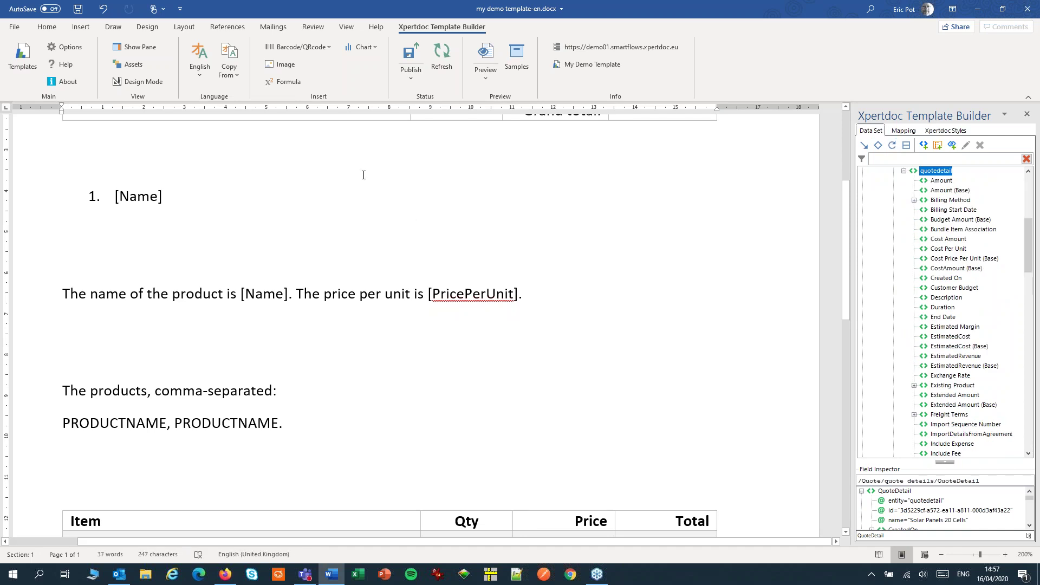
pyautogui.click(486, 54)
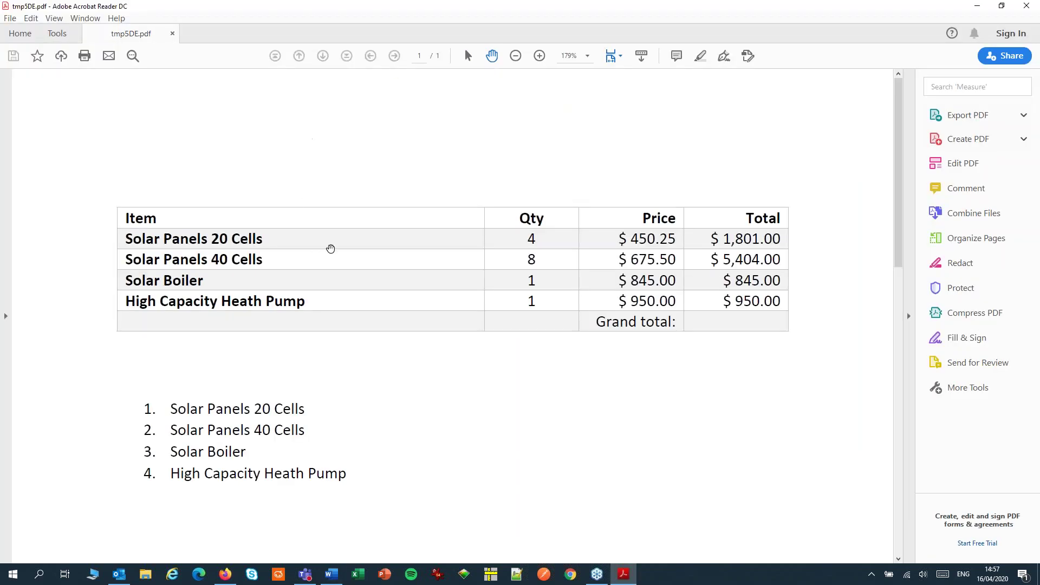
# Scroll through the preview showing the name-and-price sentence for all four products, then close Acrobat Reader
pyautogui.scroll(-3, 329, 248)
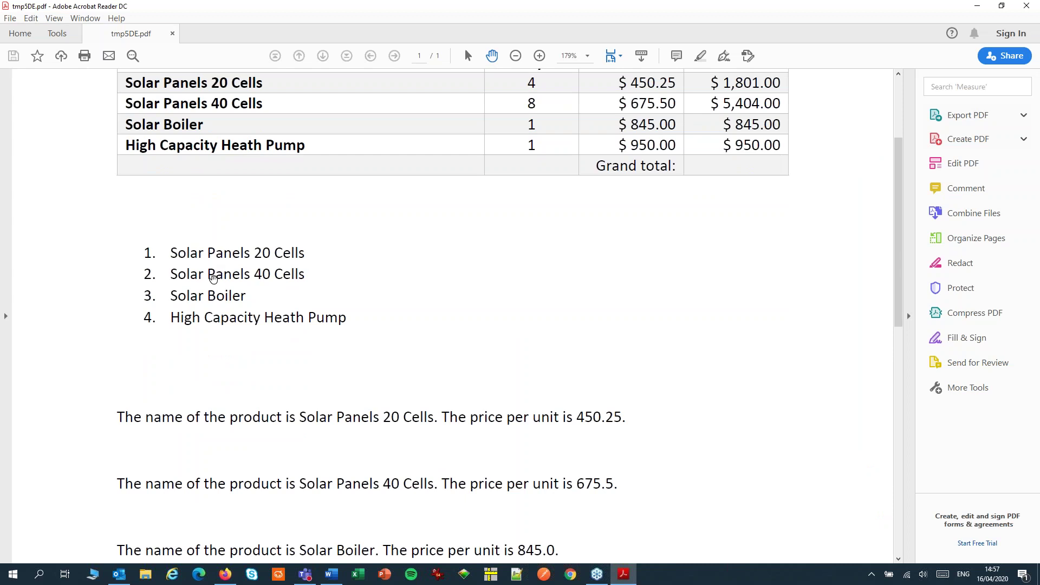
pyautogui.scroll(-2, 211, 277)
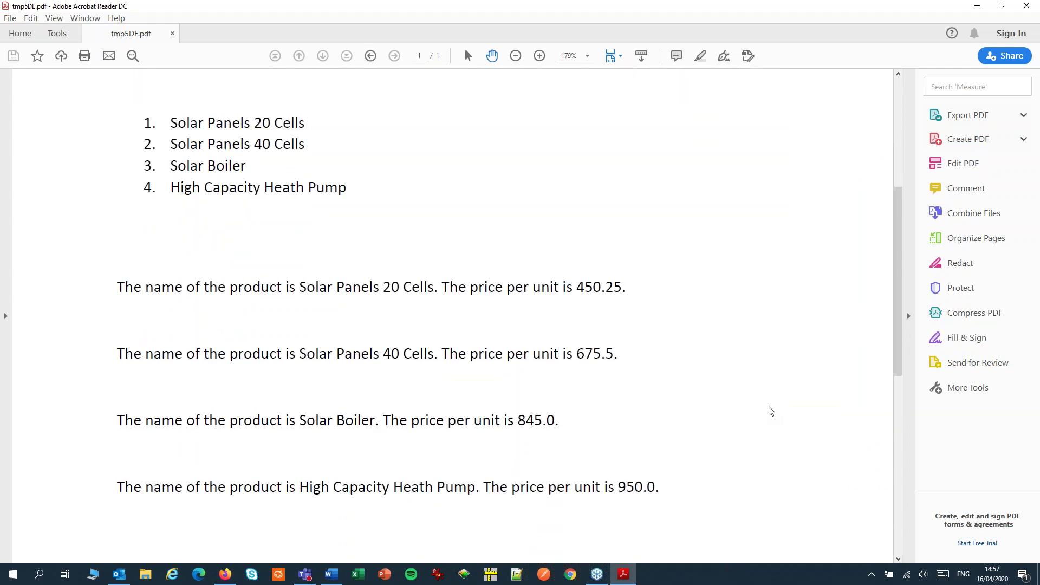
pyautogui.click(1027, 6)
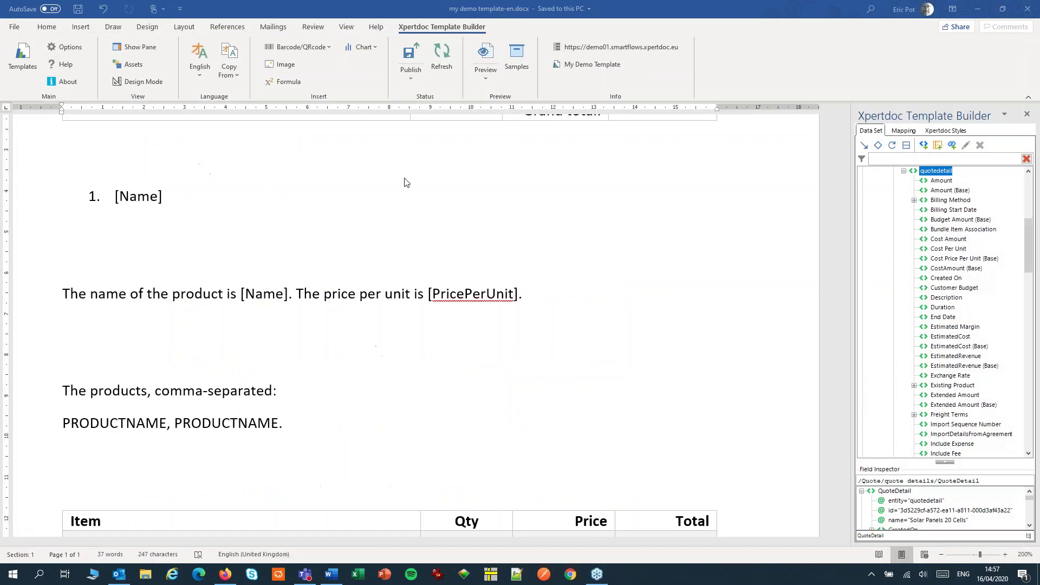
# Open the table QuoteDetail loop's settings from the Mapping list at its Sort options, leaving reversed order off
pyautogui.click(904, 131)
pyautogui.click(894, 169)
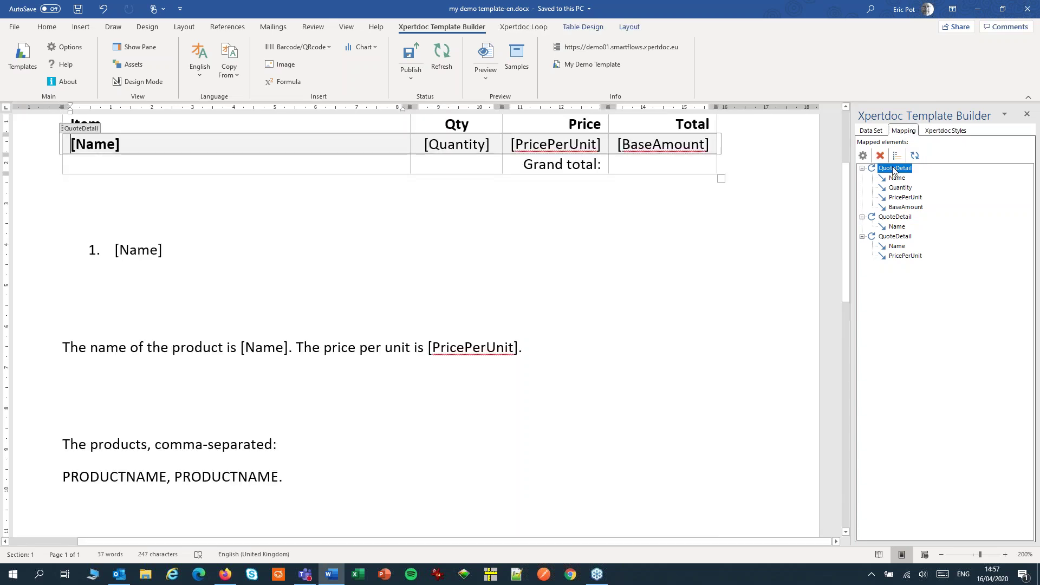
pyautogui.click(863, 155)
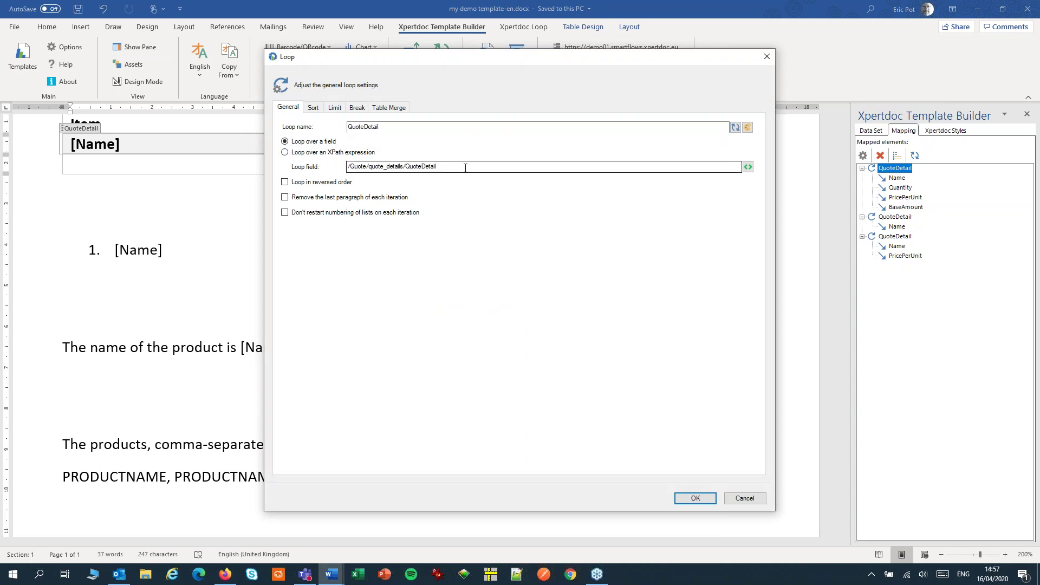
pyautogui.click(310, 187)
pyautogui.click(310, 185)
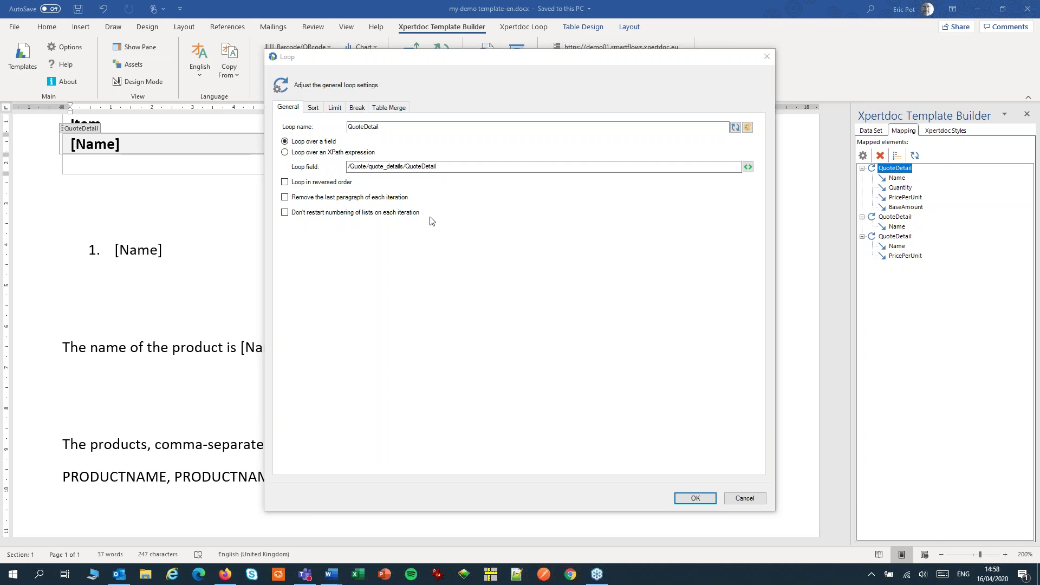
pyautogui.click(312, 109)
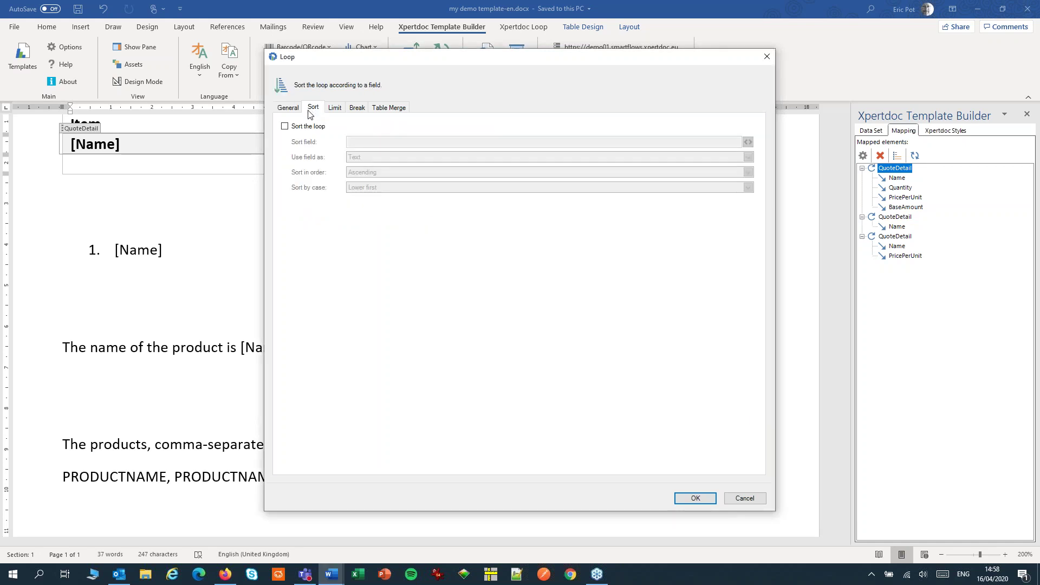
# Enable sorting on the QuoteDetail loop by Price Per Unit, used as a Number, and confirm
pyautogui.click(304, 126)
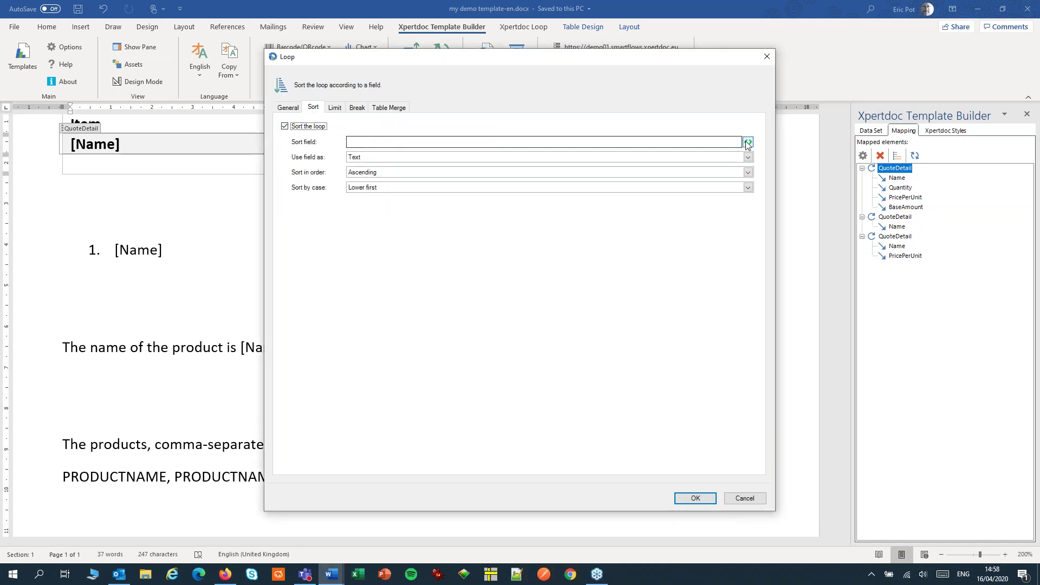
pyautogui.click(747, 142)
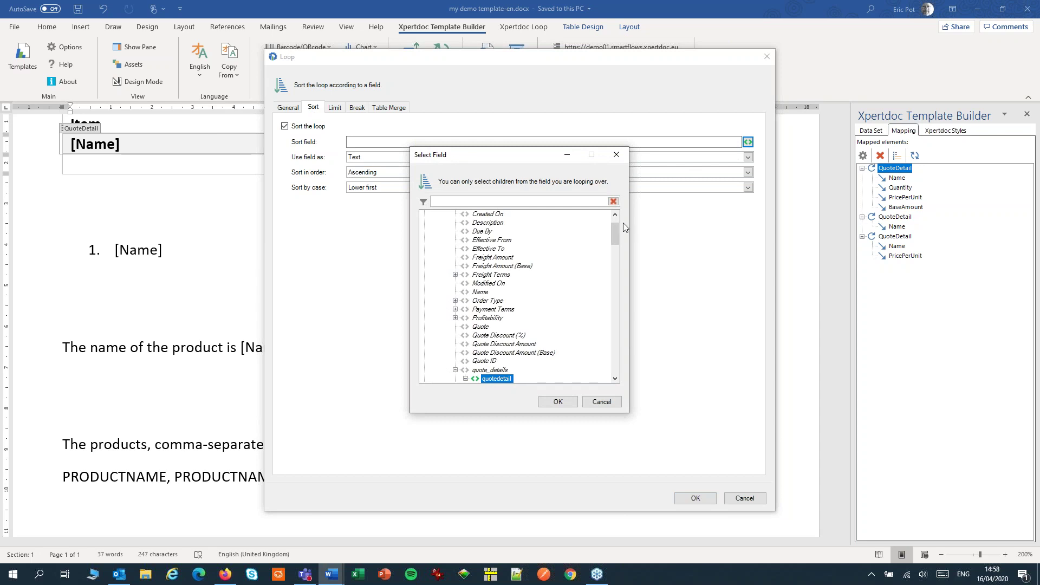
pyautogui.moveTo(617, 232); pyautogui.dragTo(616, 293)
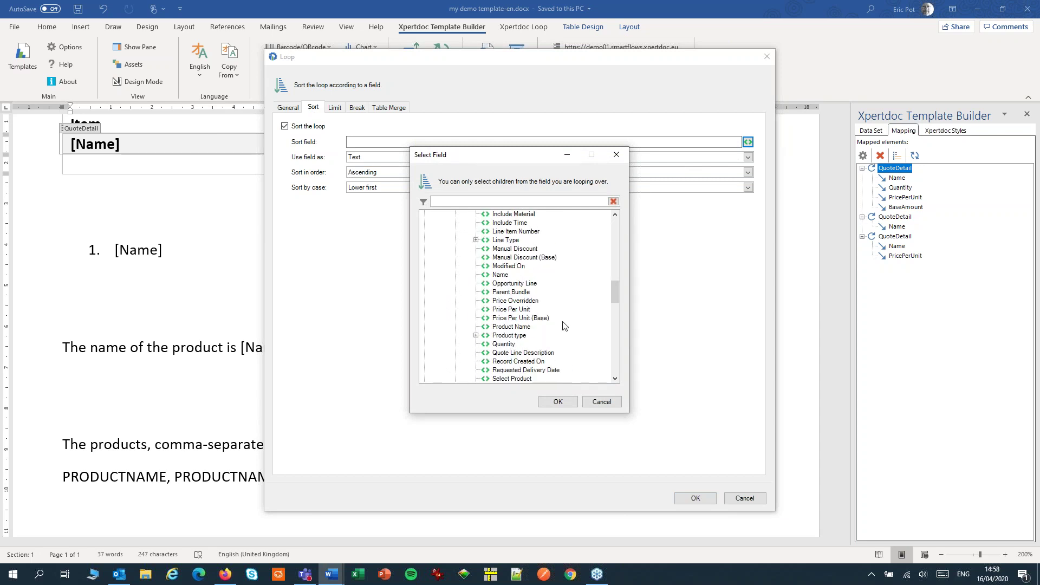
pyautogui.click(511, 309)
pyautogui.click(558, 401)
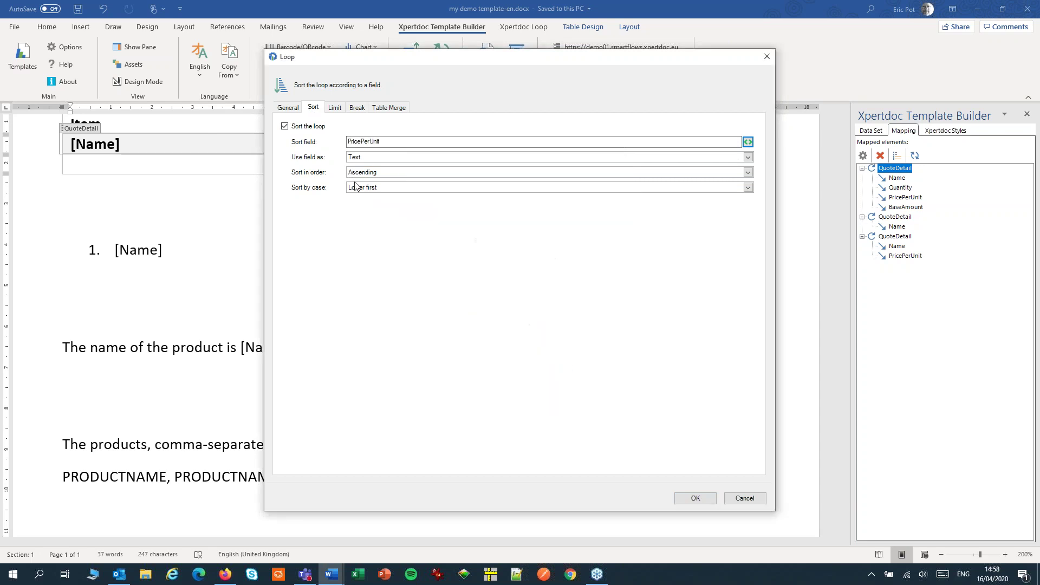
pyautogui.click(389, 157)
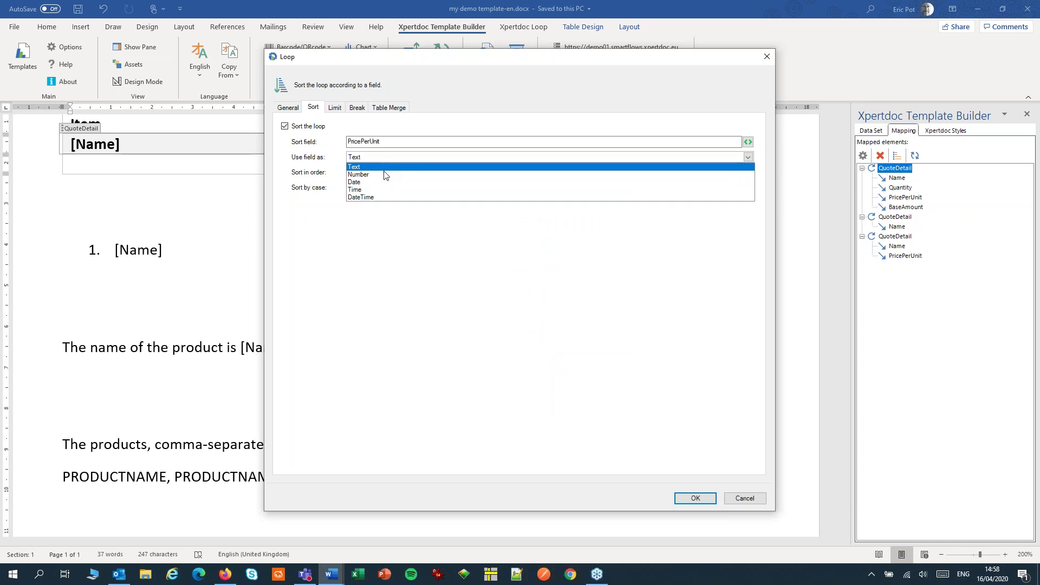
pyautogui.click(384, 174)
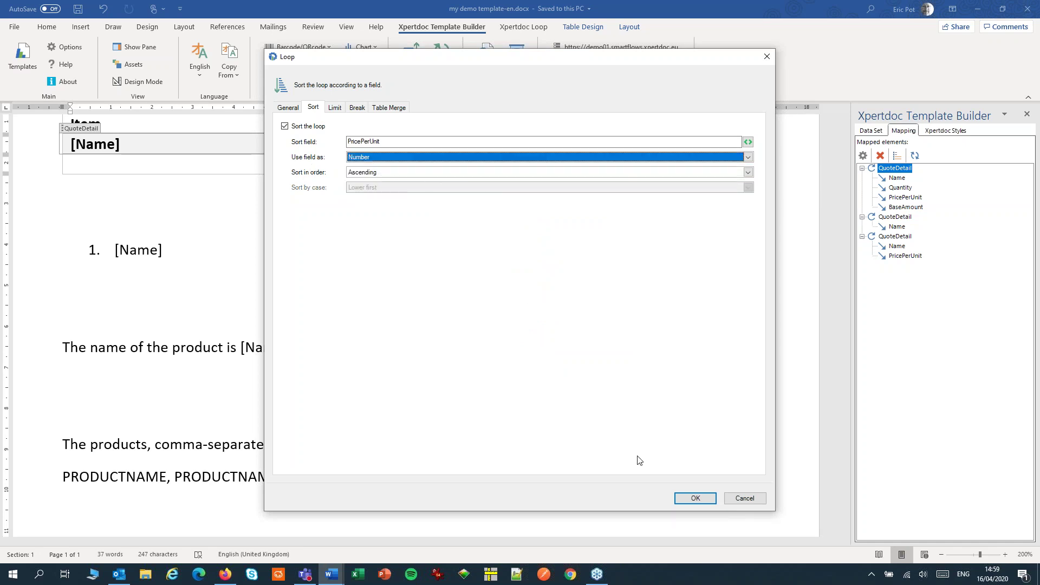
pyautogui.click(694, 497)
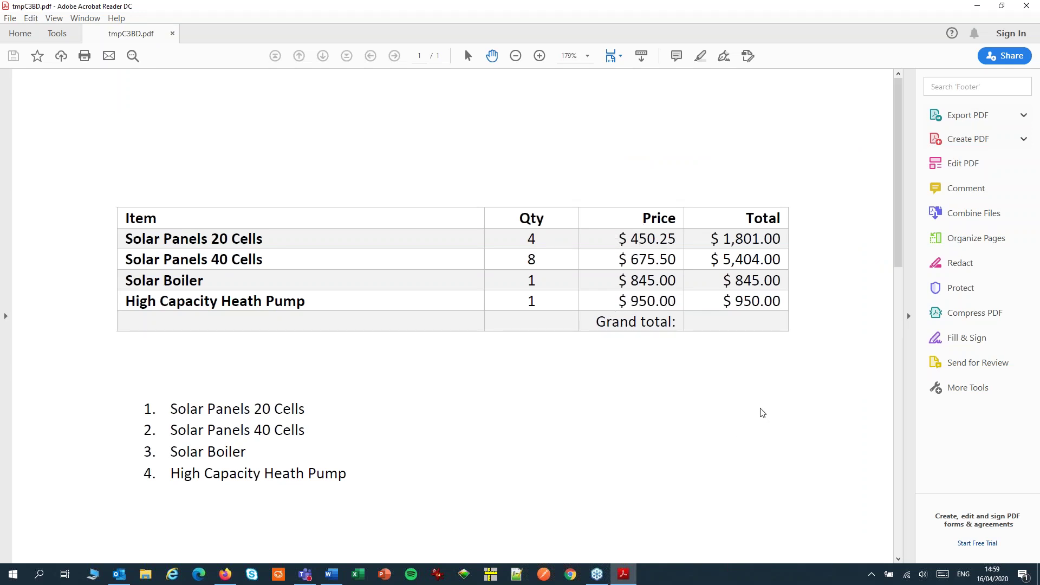
# Close the preview whose line items are sorted by ascending unit price
pyautogui.click(1026, 5)
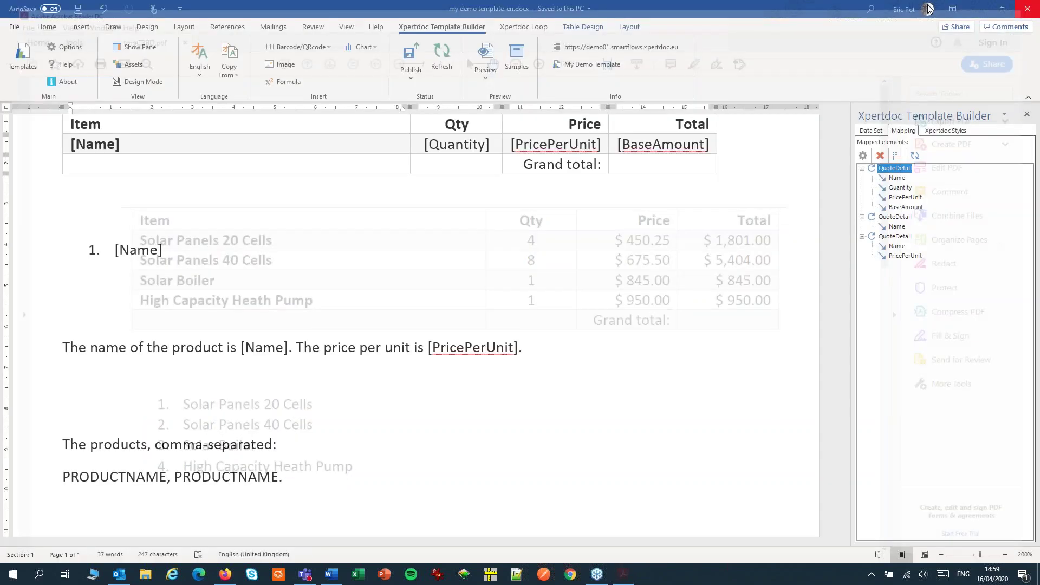
pyautogui.click(863, 155)
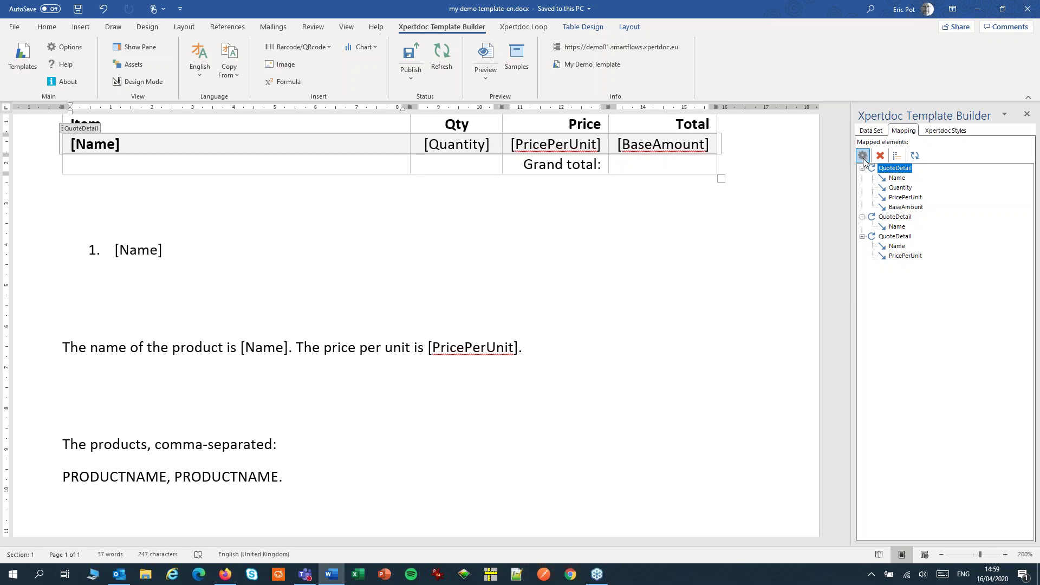
pyautogui.click(863, 156)
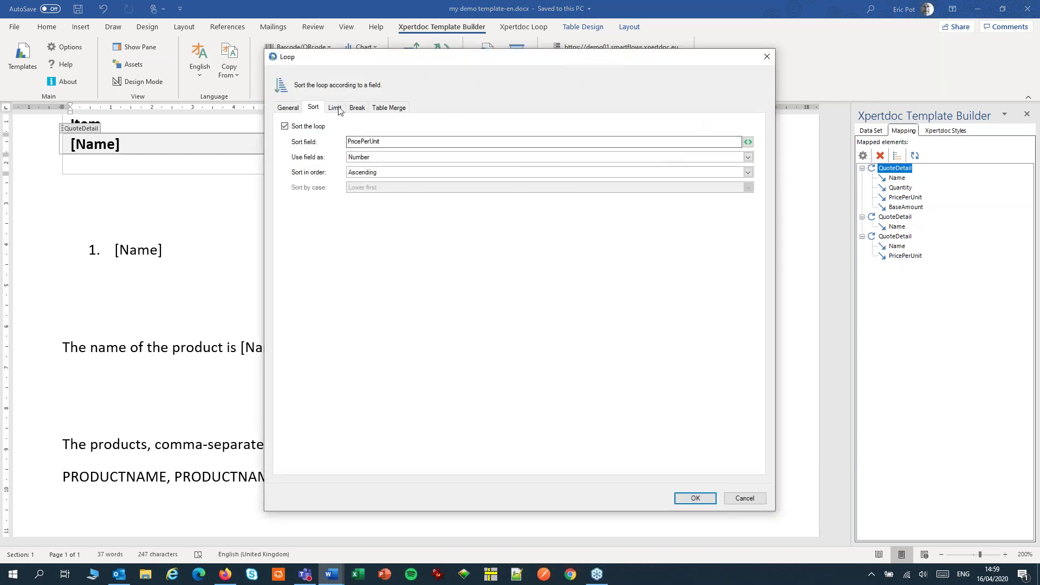
pyautogui.click(336, 108)
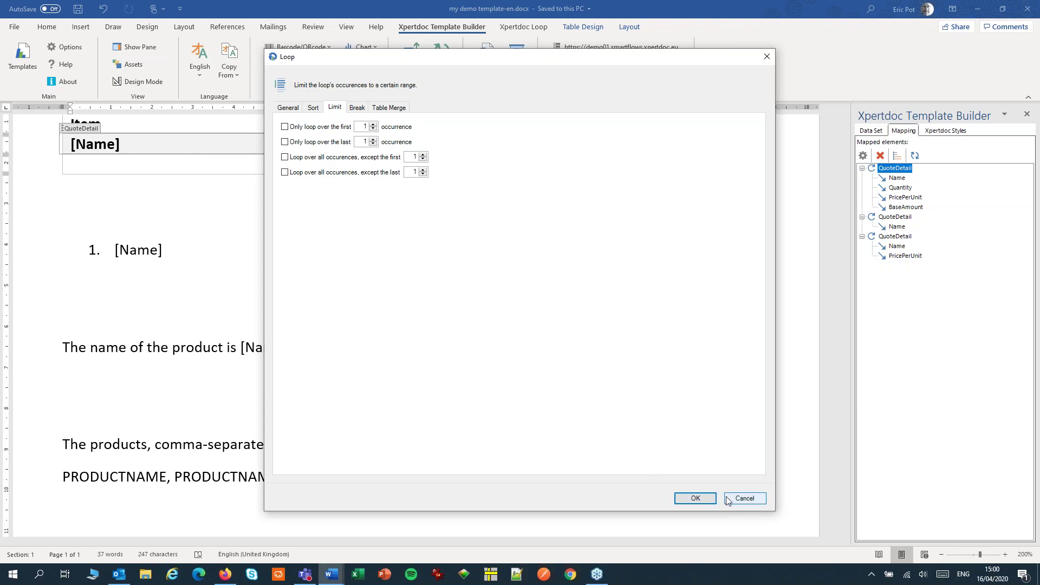
pyautogui.click(743, 499)
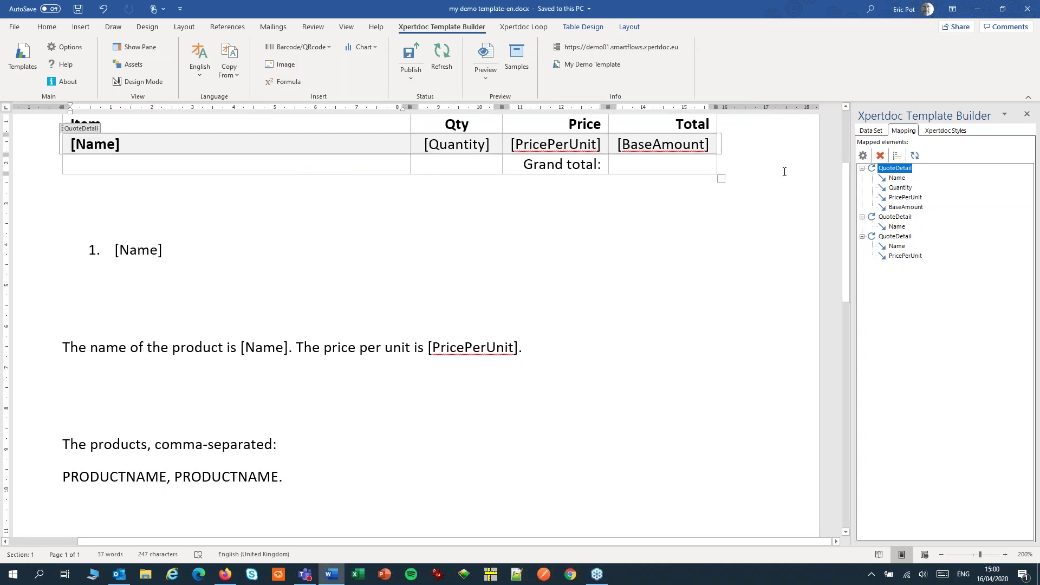
# Replace the PRODUCTNAME placeholders with the Existing Product > Product > Name field
pyautogui.doubleClick(100, 474)
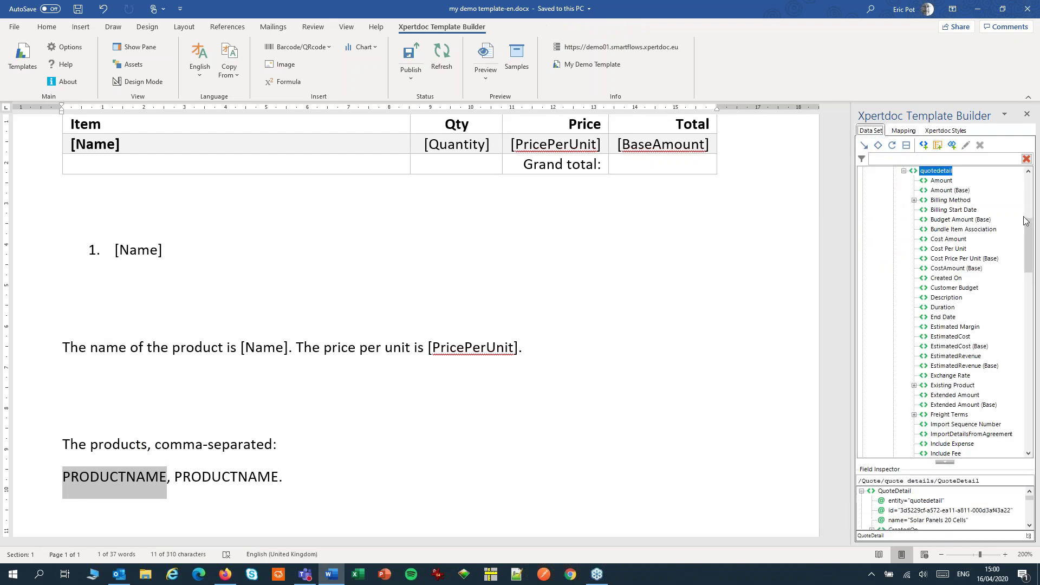
pyautogui.moveTo(1027, 225); pyautogui.dragTo(1033, 265)
pyautogui.click(915, 230)
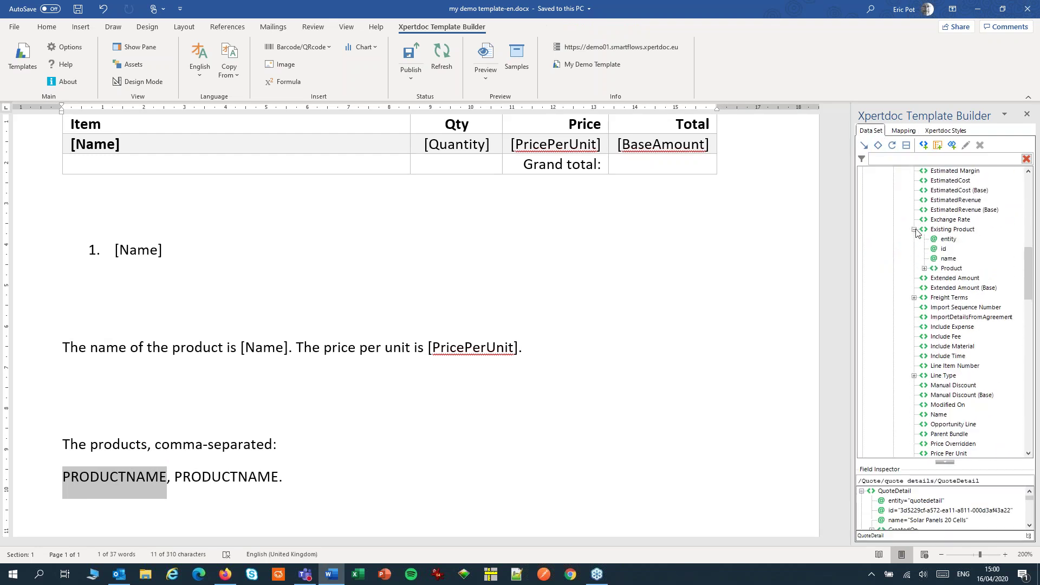
pyautogui.click(924, 268)
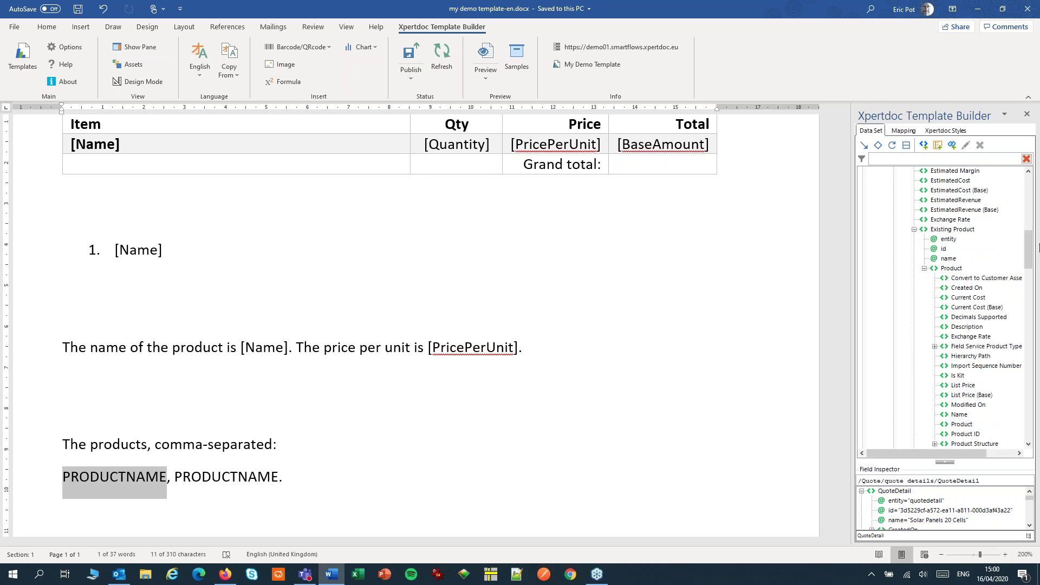
pyautogui.scroll(-7, 973, 345)
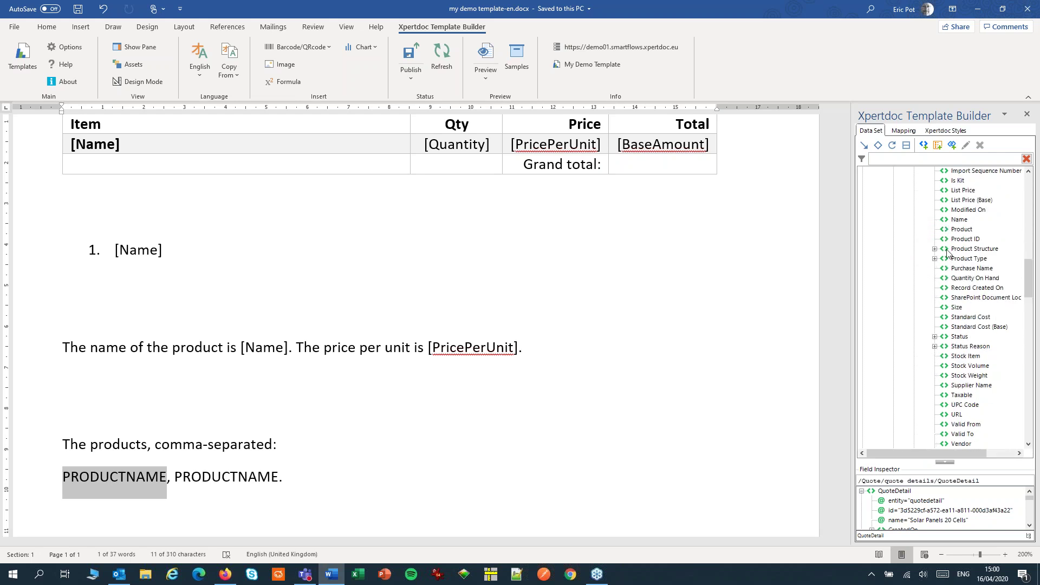
pyautogui.doubleClick(959, 219)
pyautogui.doubleClick(964, 223)
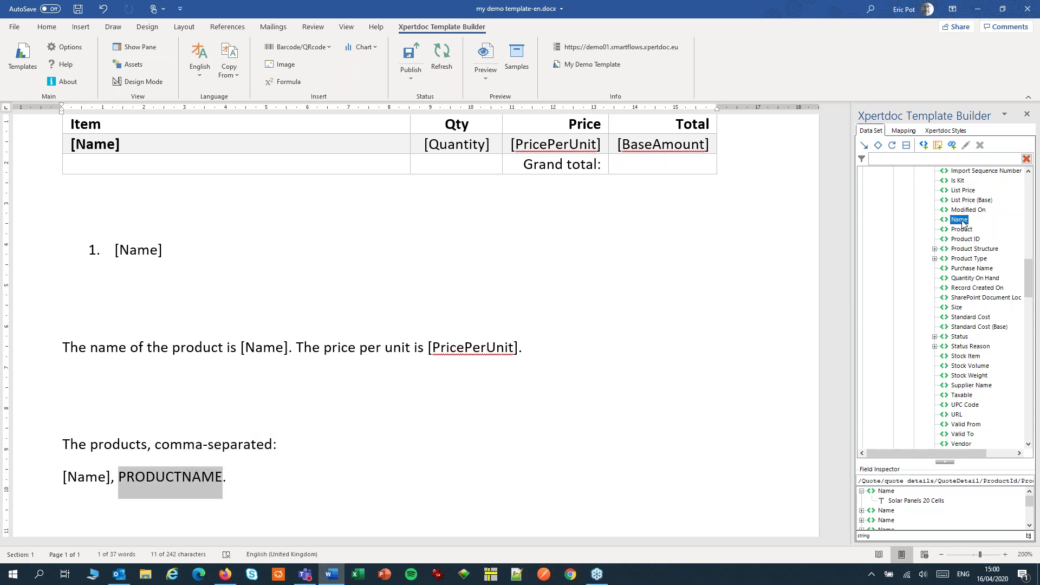
# Wrap the first [Name] field in a quotedetail loop
pyautogui.click(82, 480)
pyautogui.click(72, 461)
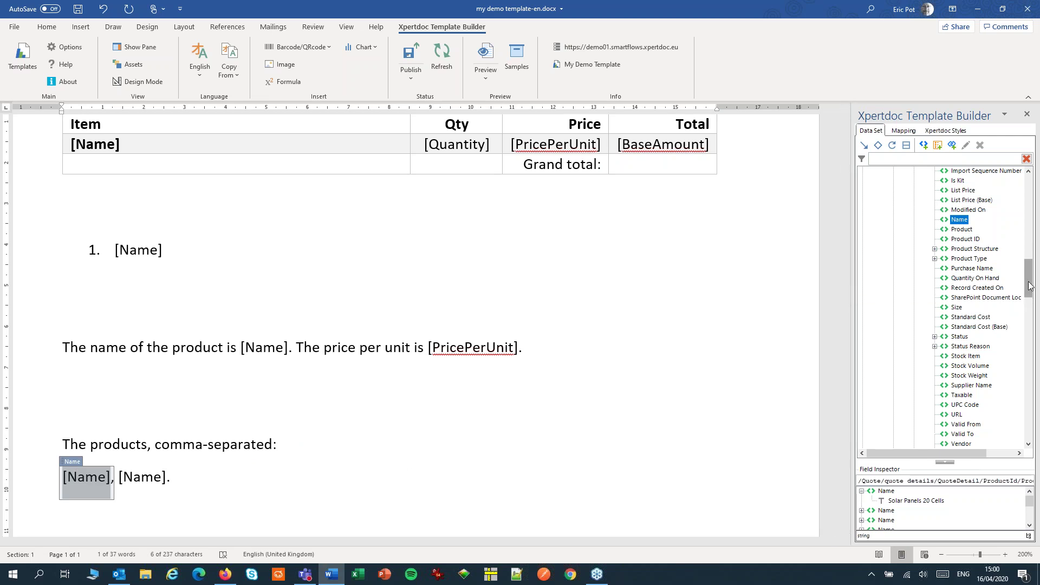
pyautogui.moveTo(1029, 287); pyautogui.dragTo(1033, 222)
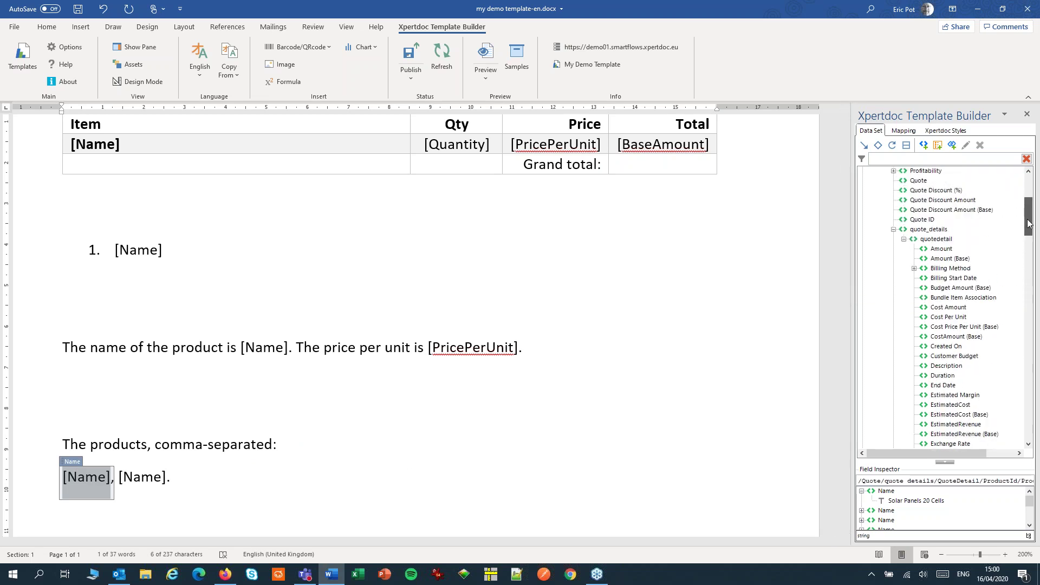
pyautogui.click(933, 240)
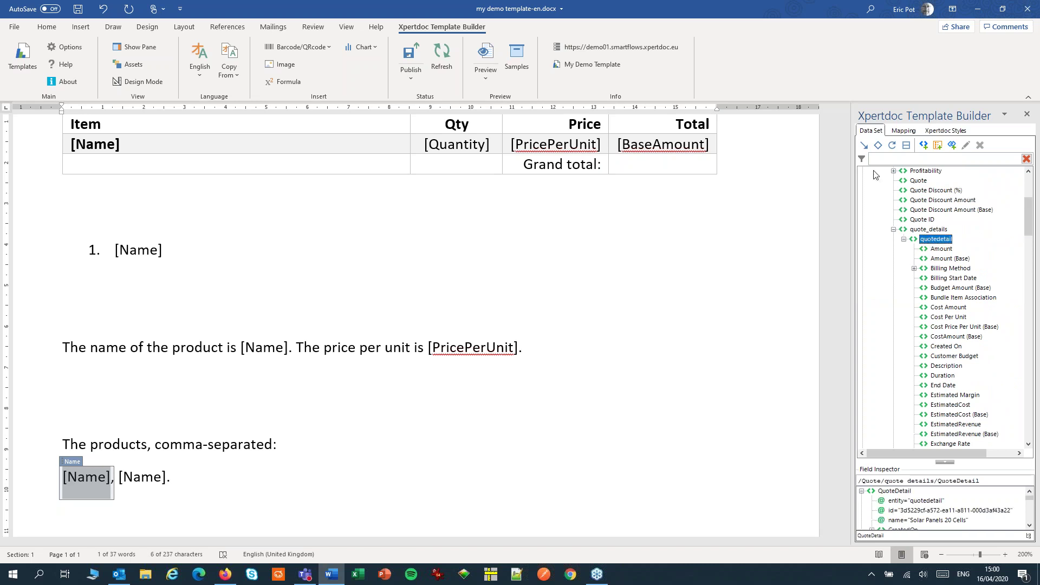
pyautogui.click(892, 145)
# Wrap the second [Name] field in its own quotedetail loop
pyautogui.click(140, 476)
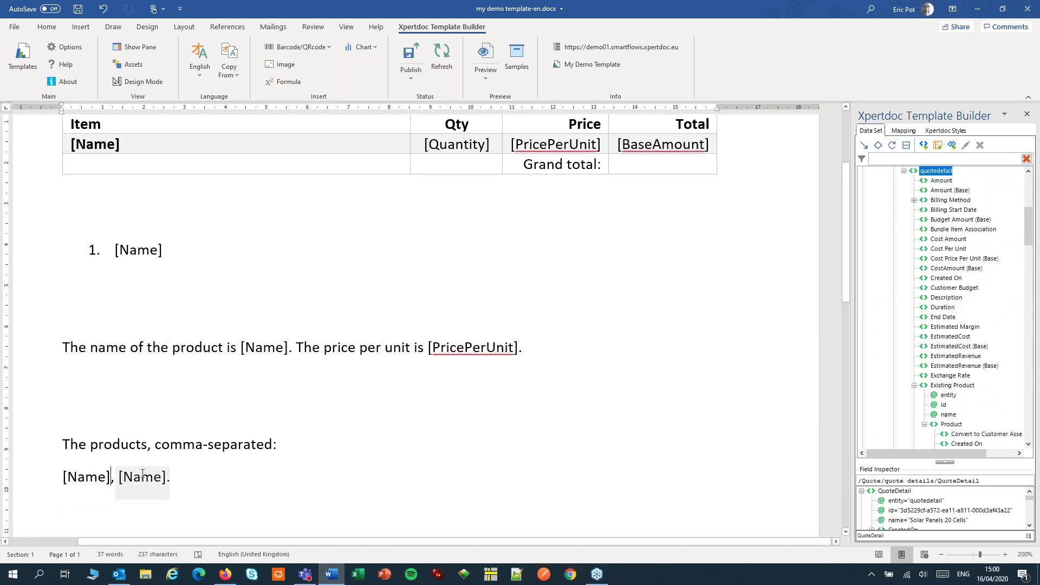
pyautogui.click(128, 461)
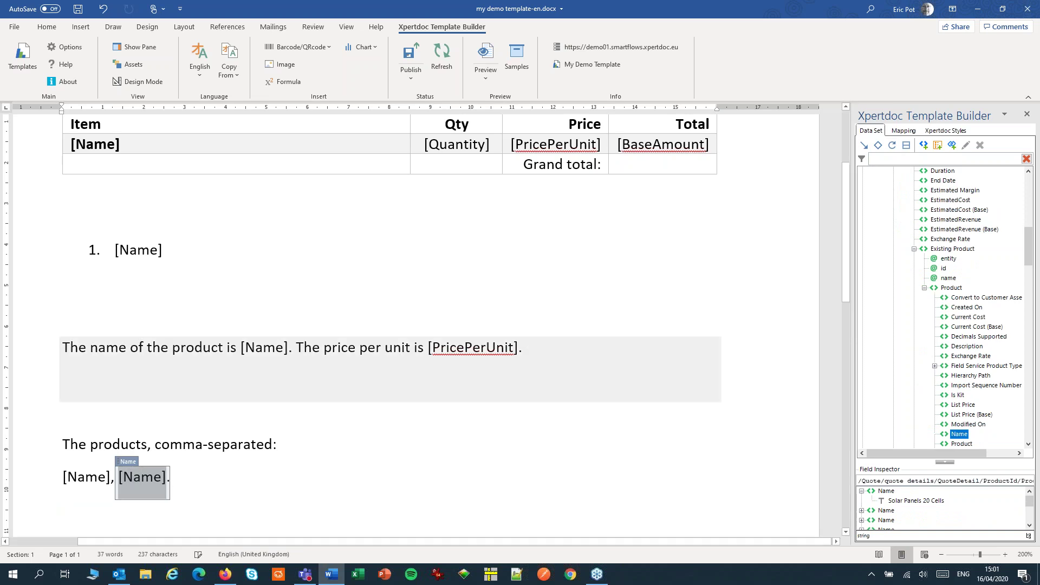
pyautogui.scroll(7, 954, 271)
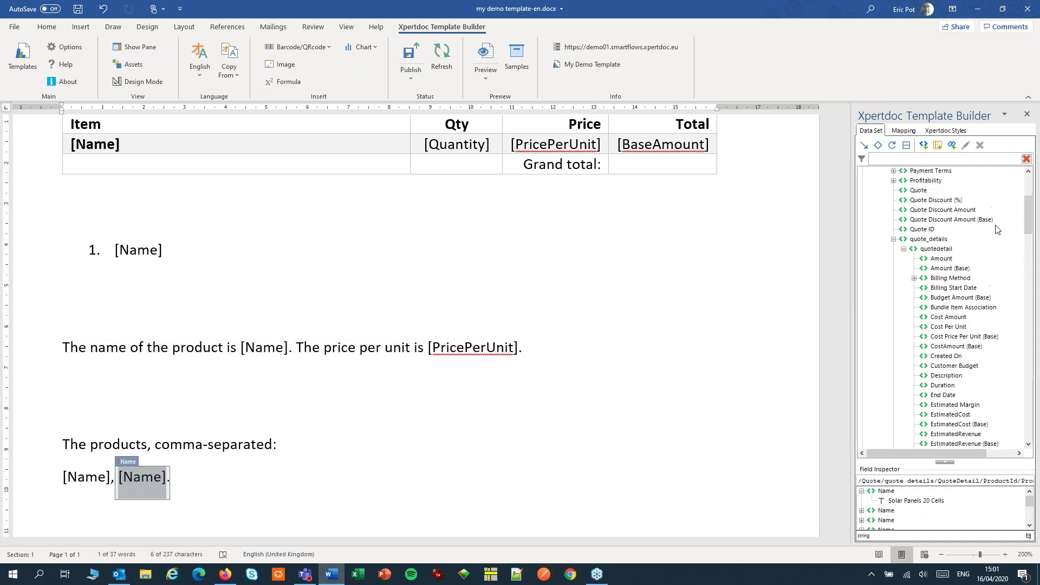
pyautogui.click(936, 248)
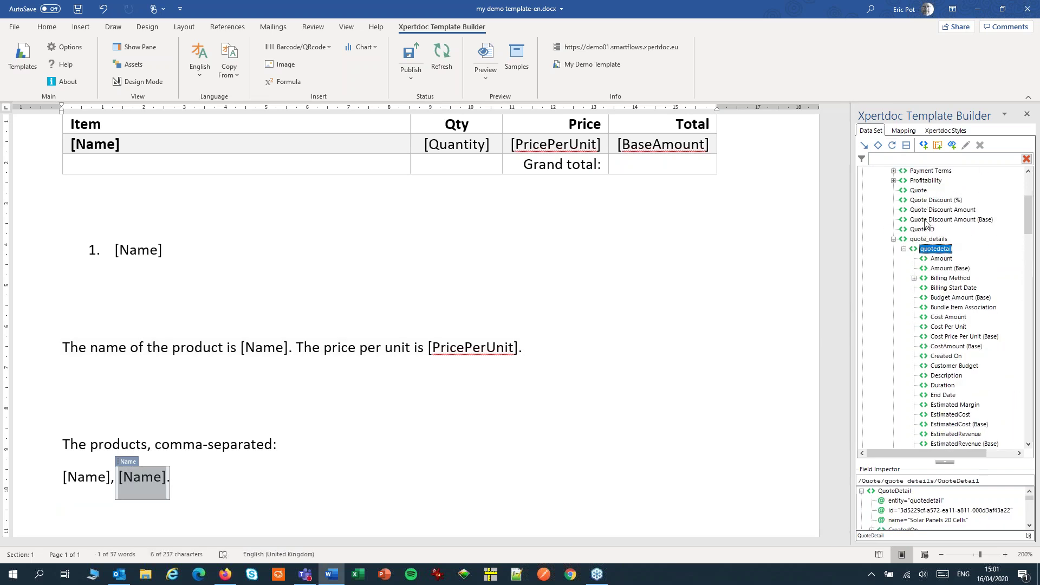
pyautogui.click(891, 144)
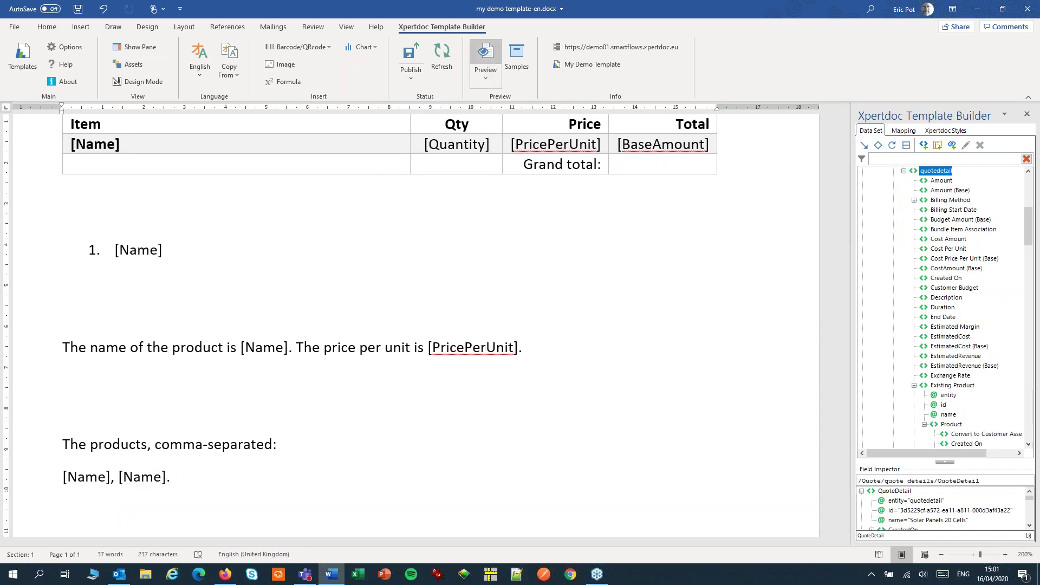
# Generate a preview PDF and scroll to the products line, where names run together without commas
pyautogui.click(486, 60)
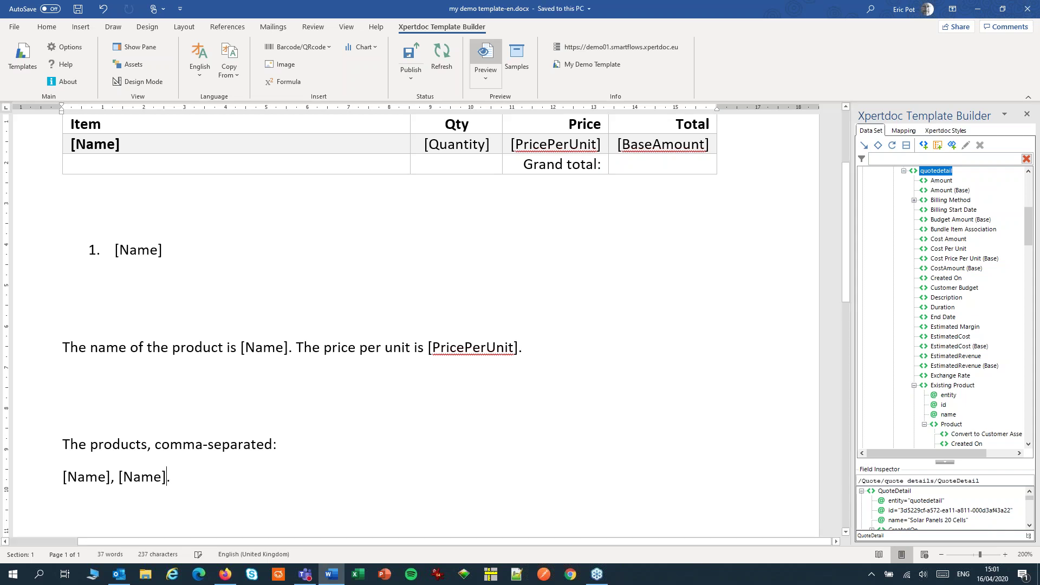
pyautogui.scroll(-5, 303, 325)
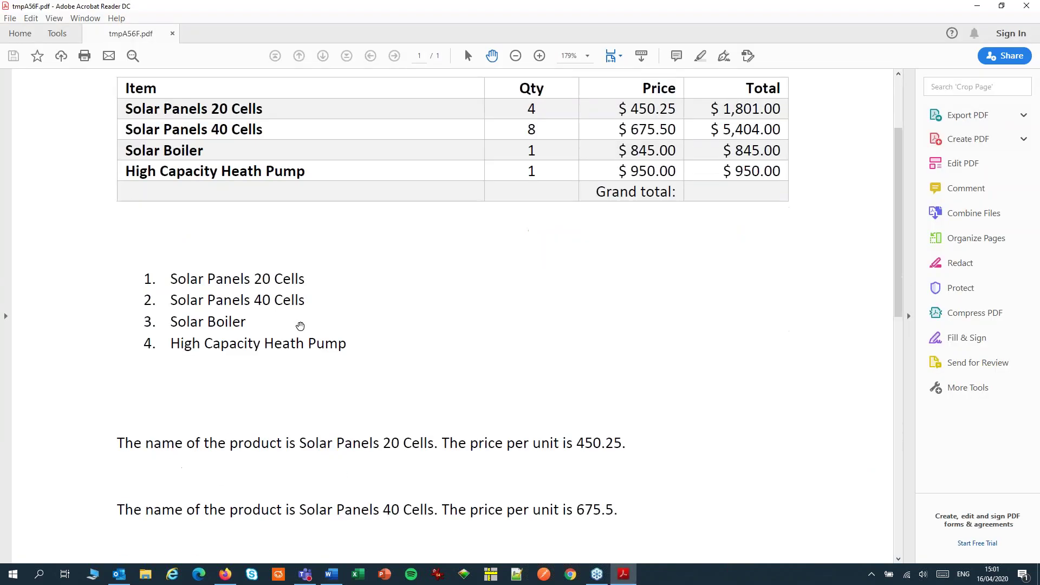
pyautogui.scroll(-6, 303, 325)
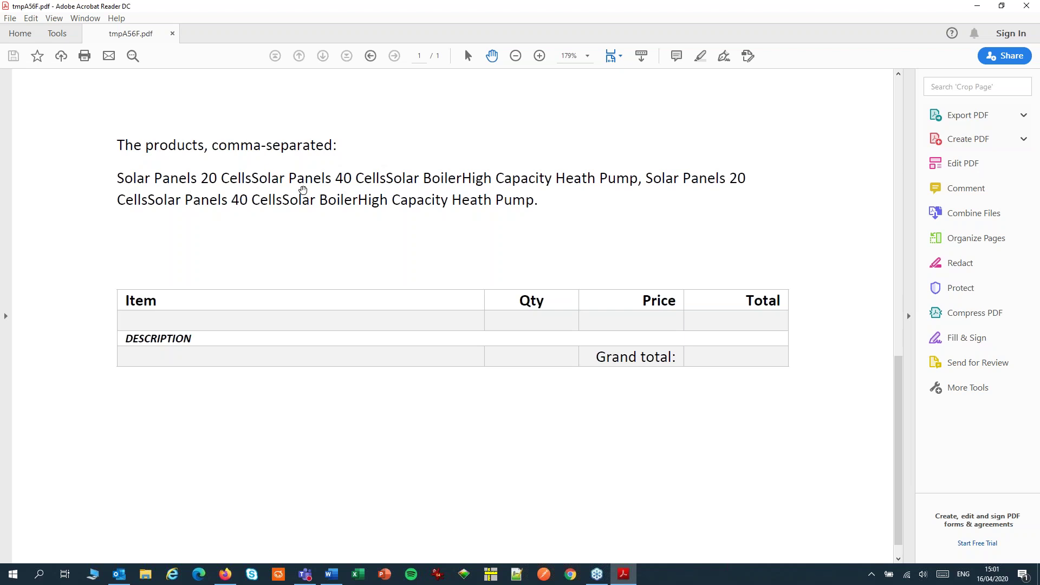
# Close the preview and type a comma at the end inside the first [Name] loop
pyautogui.click(1026, 6)
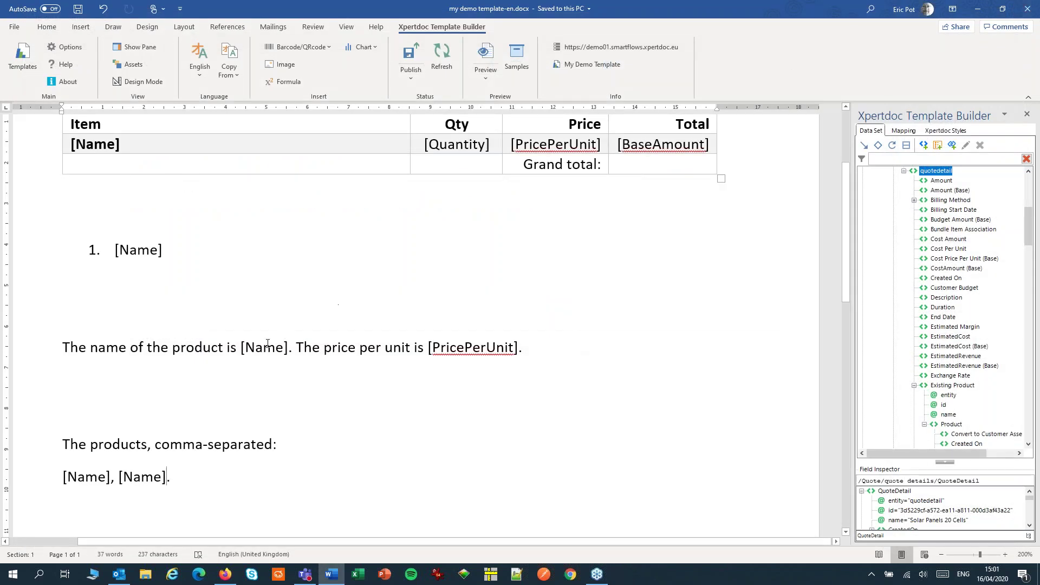
pyautogui.scroll(-4, 268, 343)
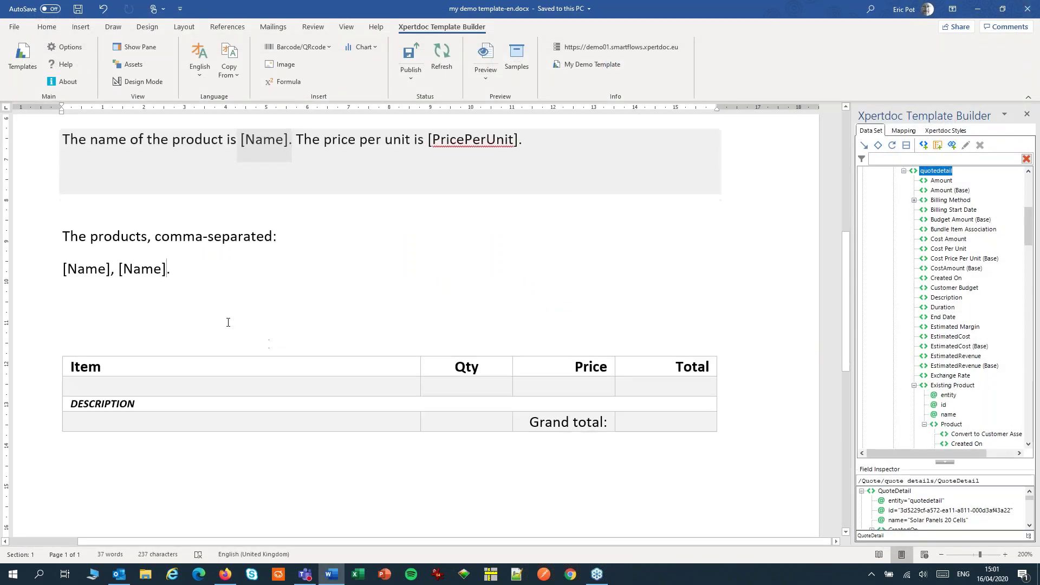
pyautogui.click(108, 269)
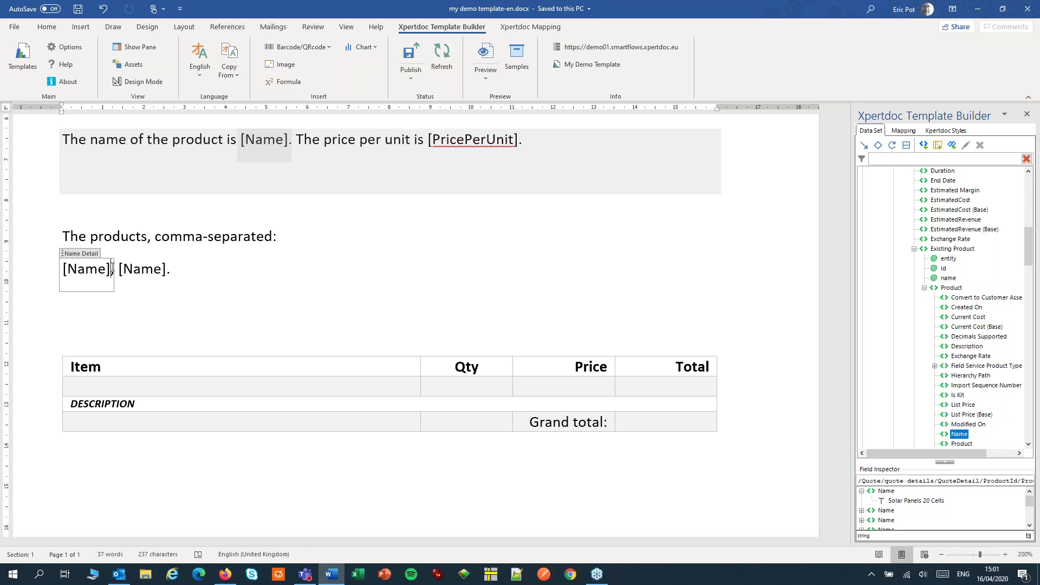
pyautogui.click(113, 268)
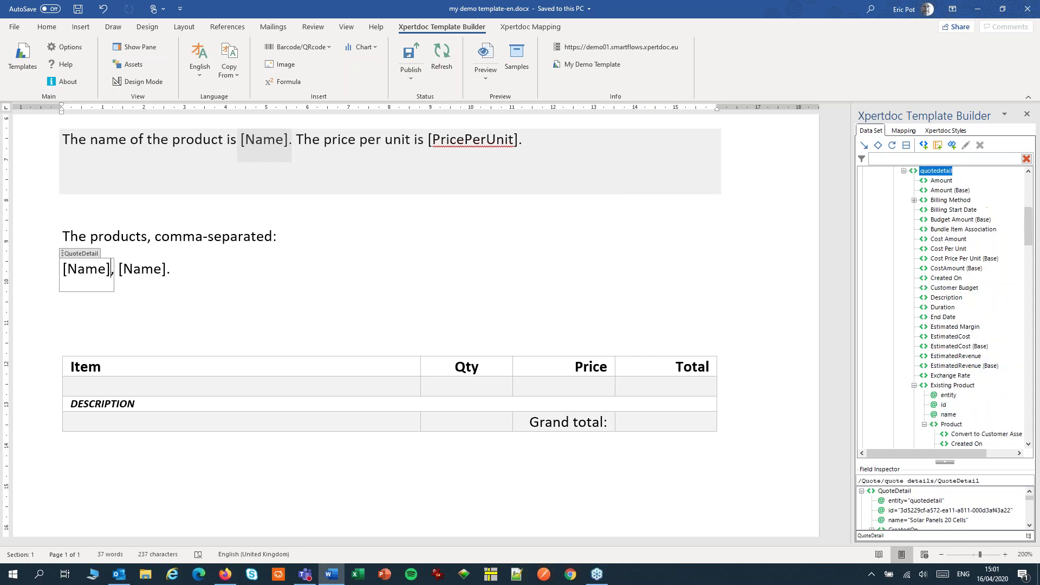
pyautogui.click(111, 268)
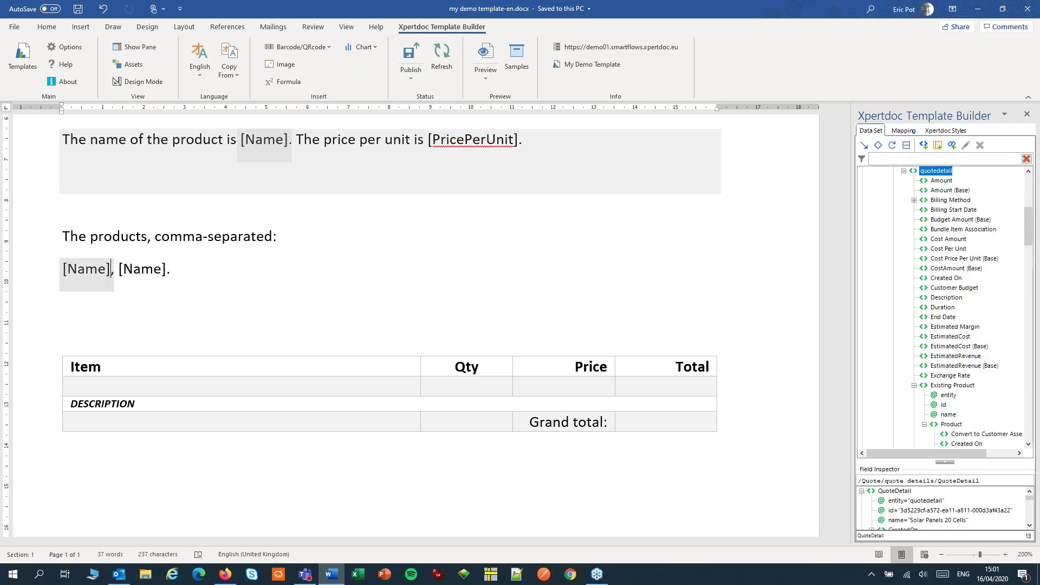
pyautogui.click(110, 268)
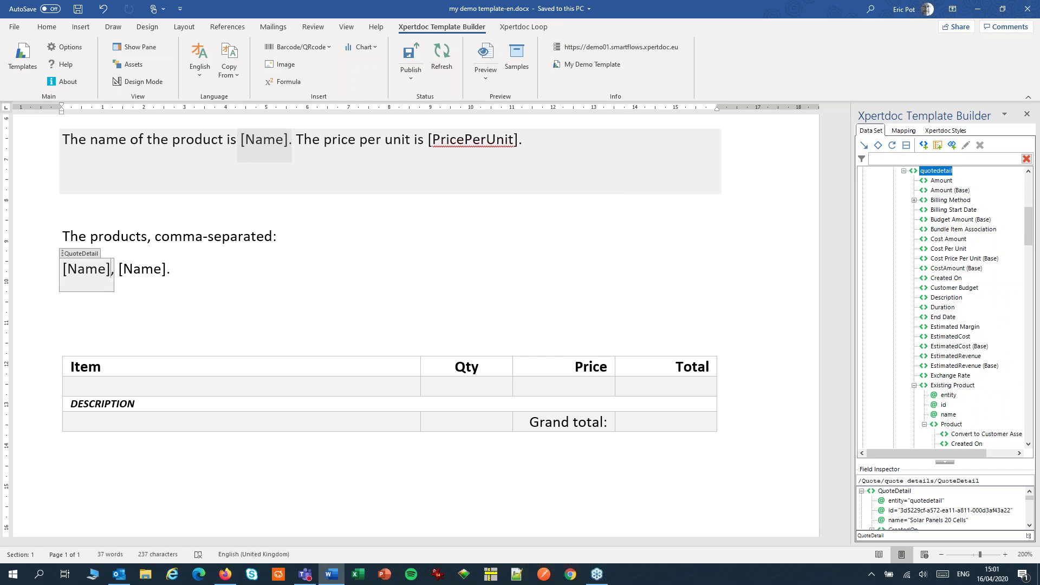
pyautogui.write(',')
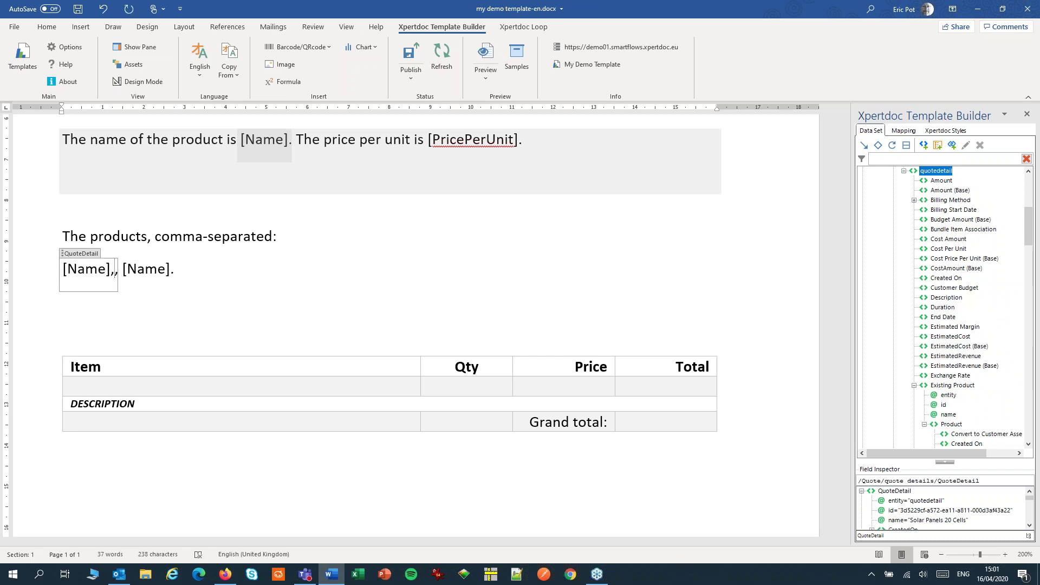
# Delete the old comma outside the loop and the extra space before the second [Name]
pyautogui.click(115, 268)
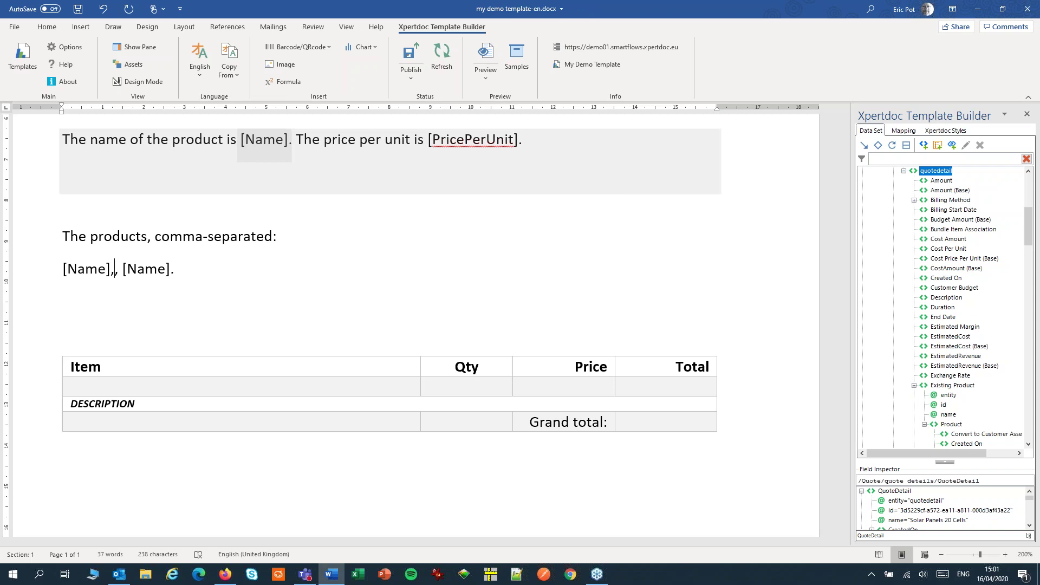
pyautogui.press('Delete')
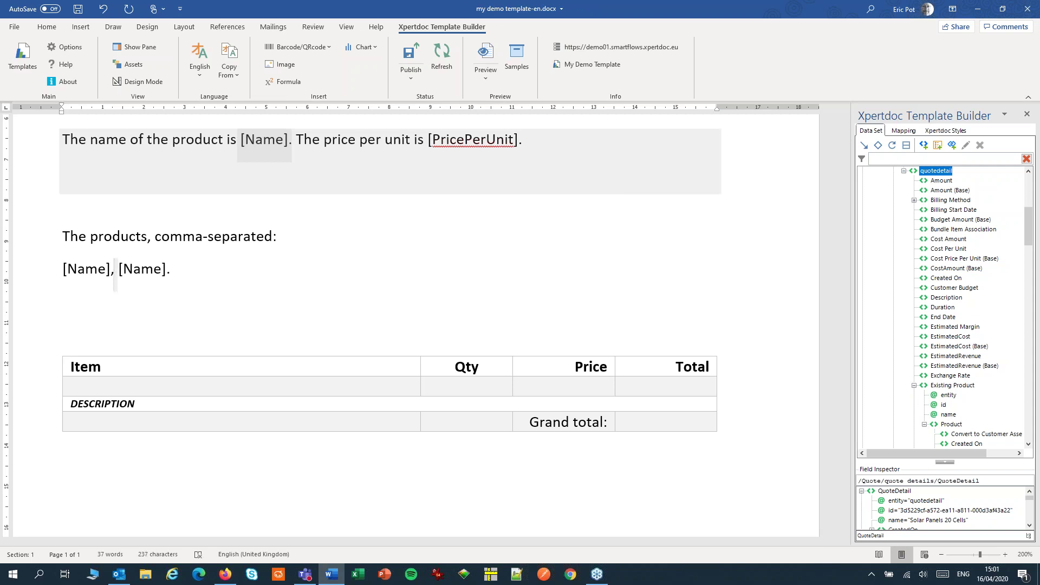
pyautogui.click(115, 273)
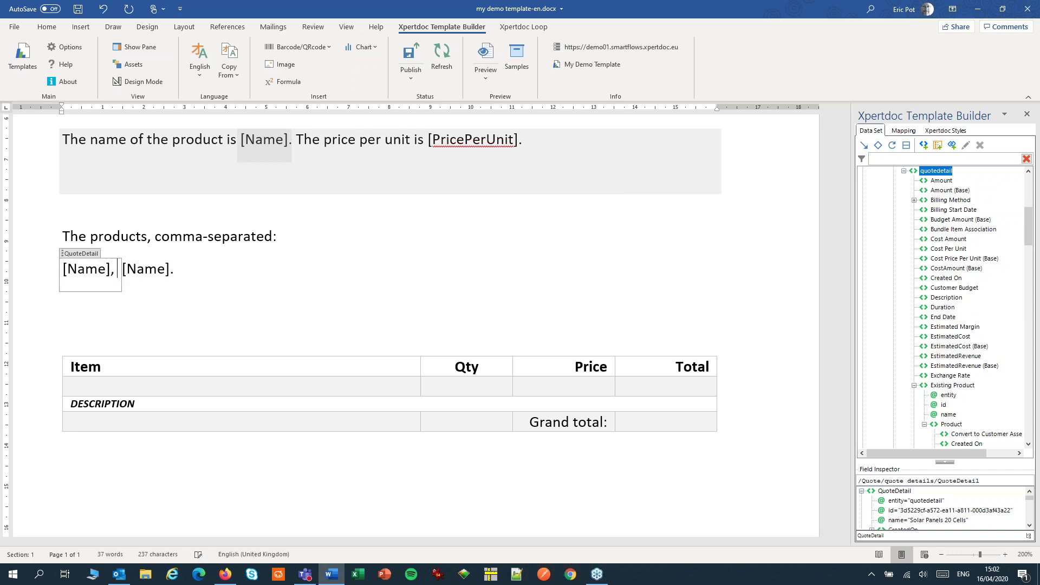
pyautogui.click(118, 269)
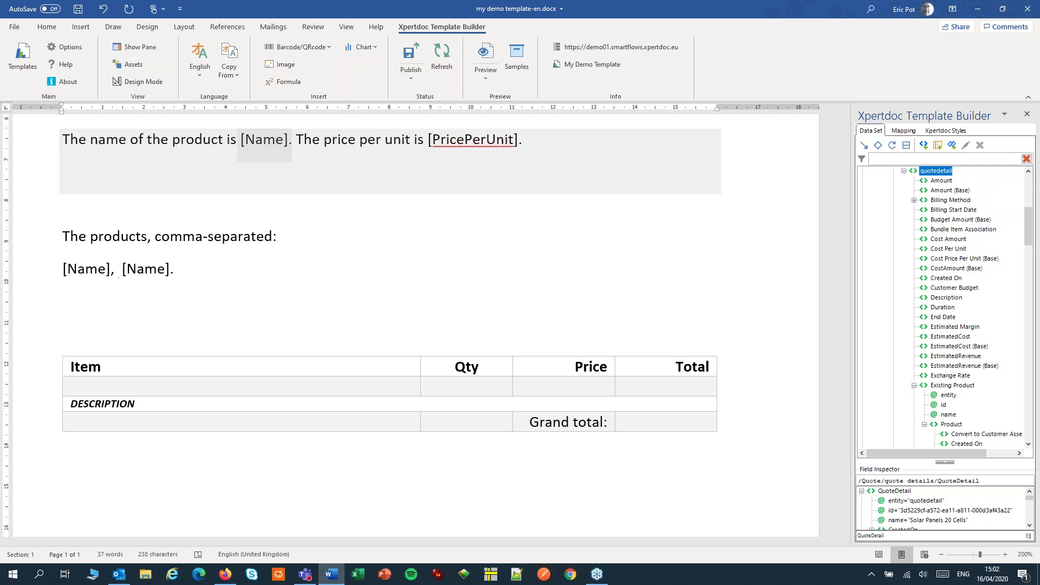
pyautogui.press('BackSpace')
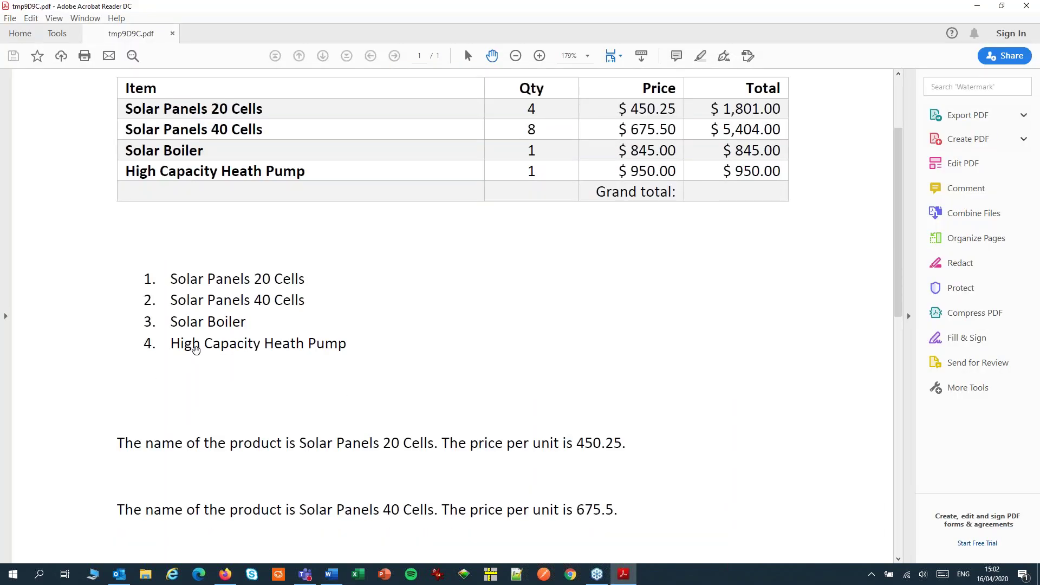
pyautogui.scroll(-3, 196, 351)
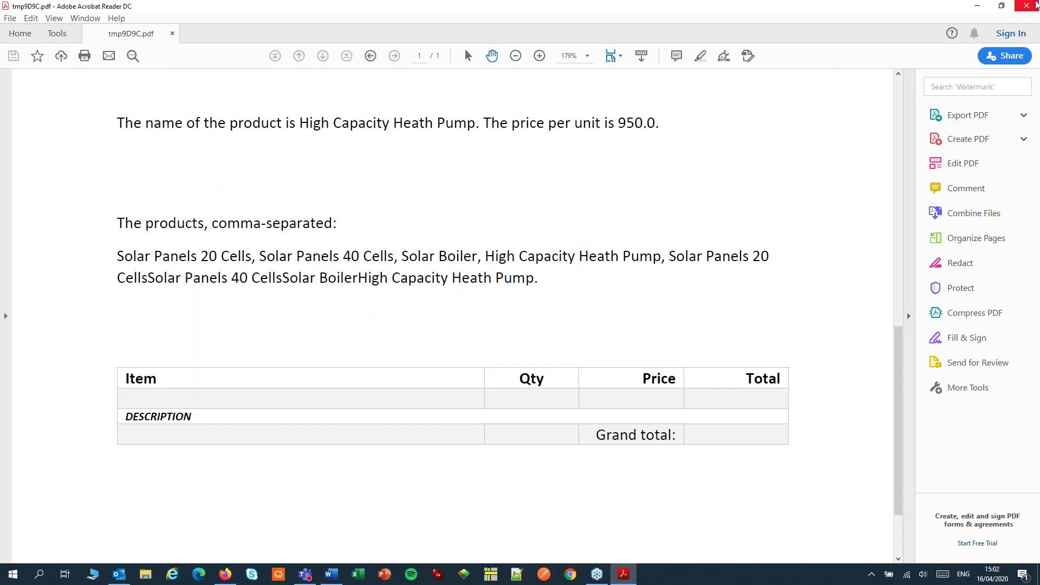
# Check that the first loop's product names are now comma-separated, then close Acrobat Reader
pyautogui.click(1023, 11)
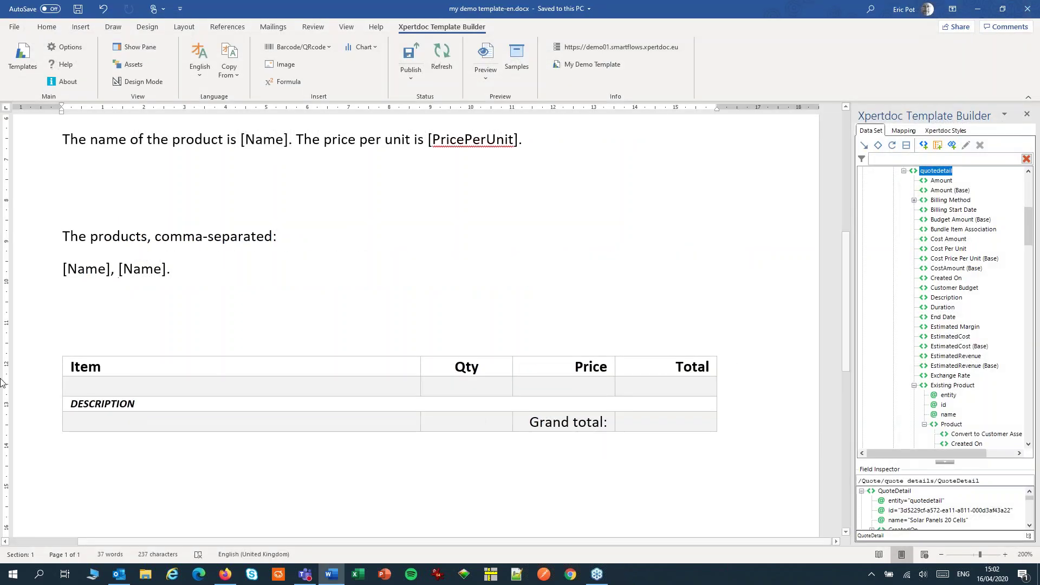
# Limit the first [Name]'s QuoteDetail loop to every occurrence except the last
pyautogui.click(86, 269)
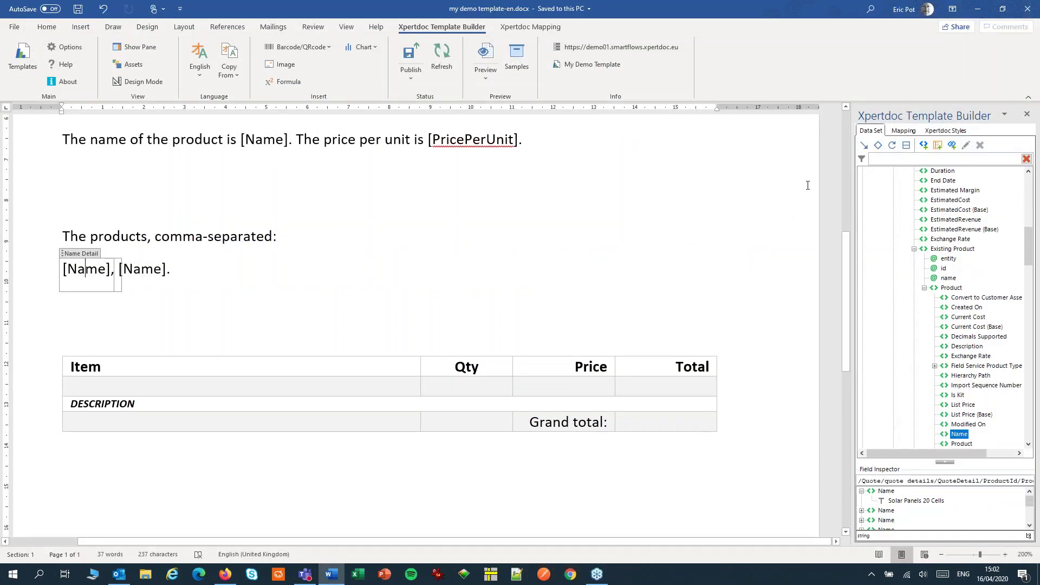
pyautogui.click(903, 130)
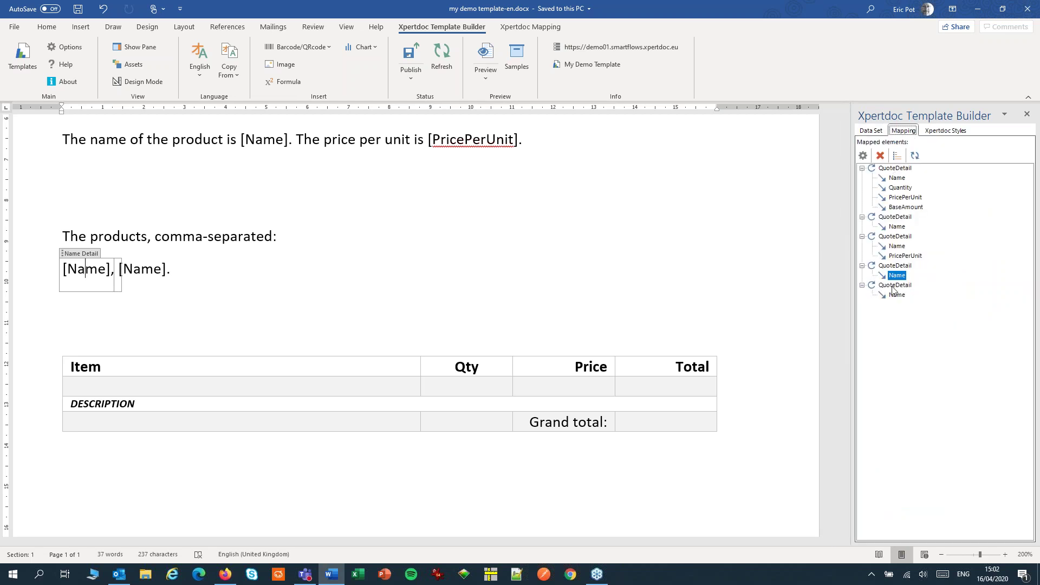
pyautogui.click(894, 266)
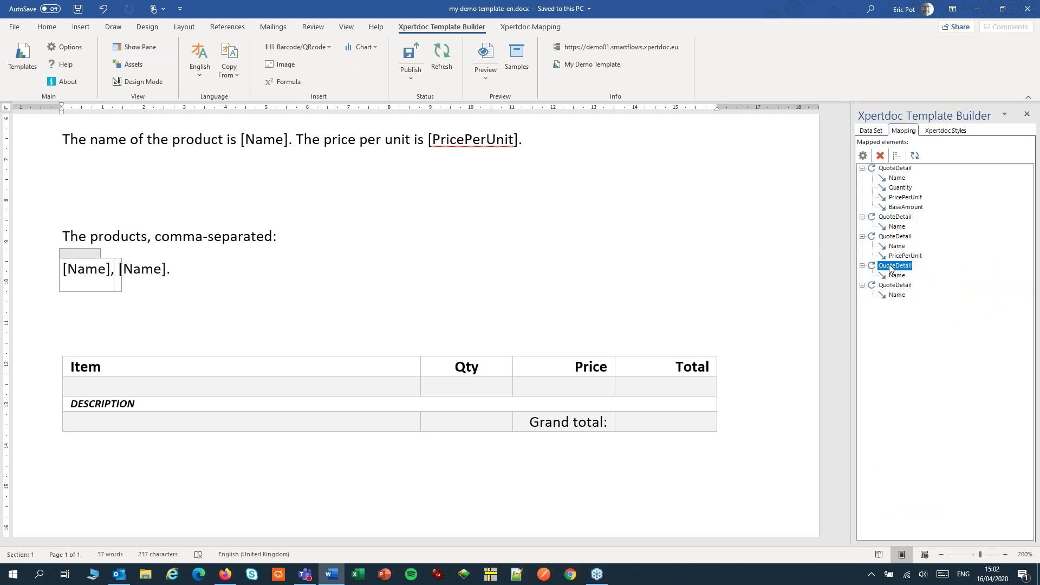
pyautogui.click(863, 155)
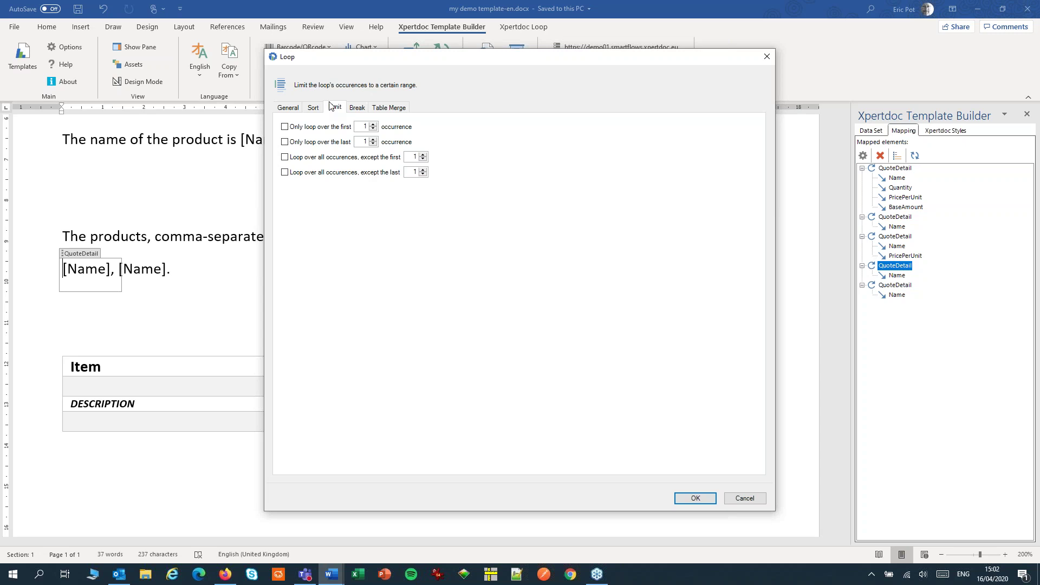
pyautogui.click(285, 172)
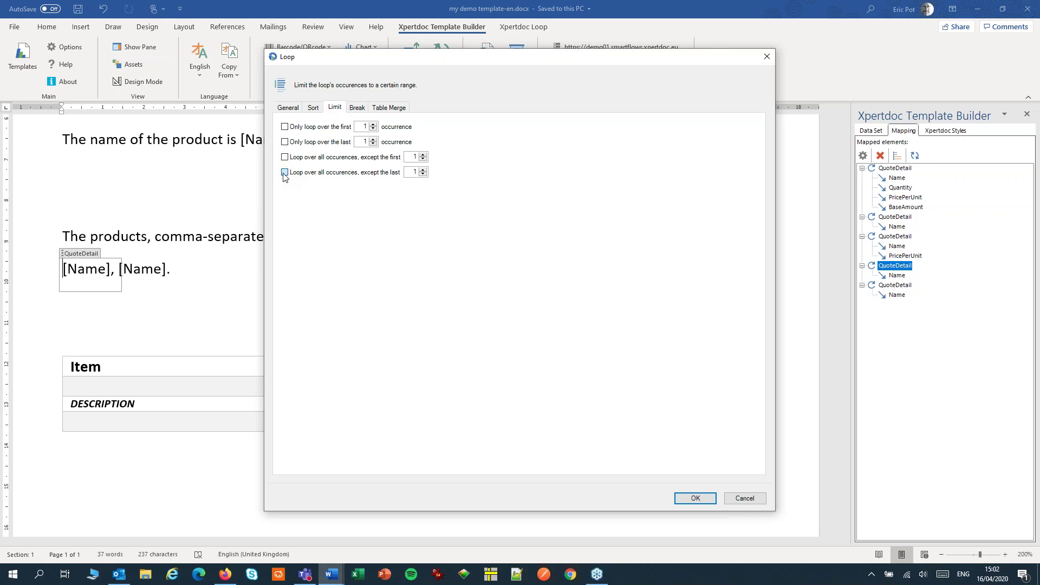
pyautogui.click(693, 499)
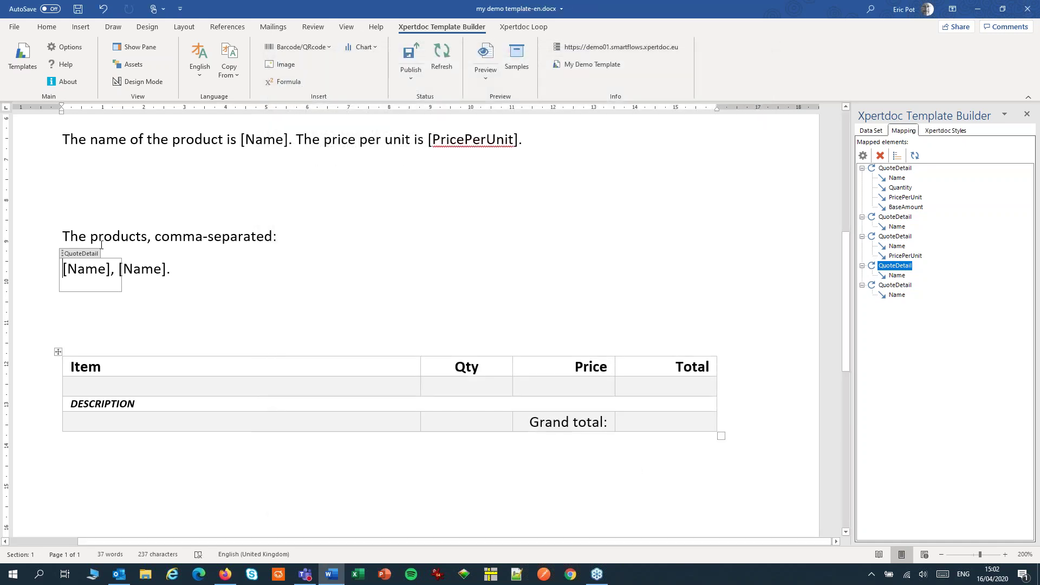
# Limit the second [Name]'s QuoteDetail loop to only the last occurrence
pyautogui.click(154, 270)
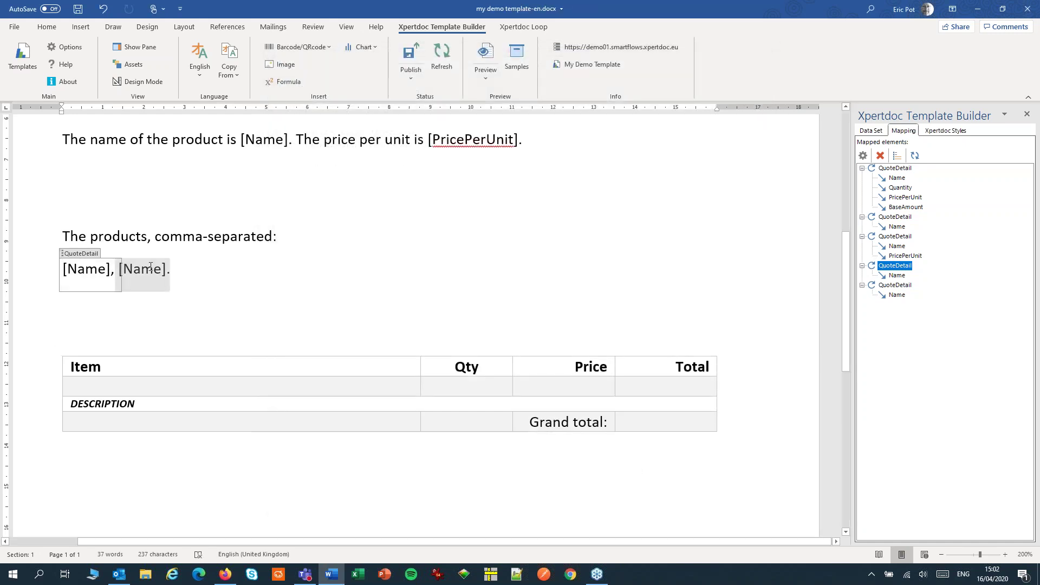
pyautogui.click(903, 287)
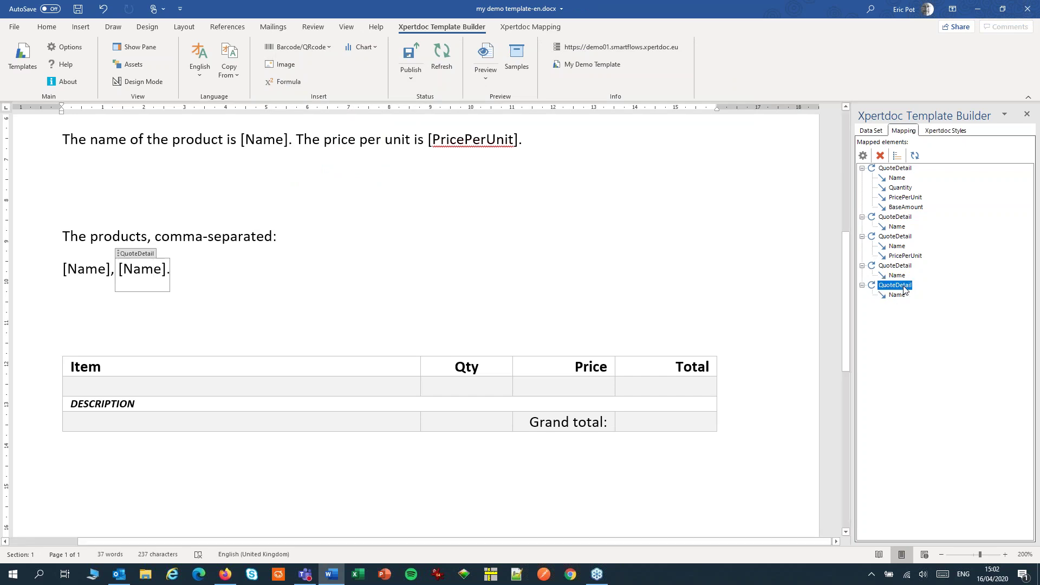
pyautogui.click(864, 156)
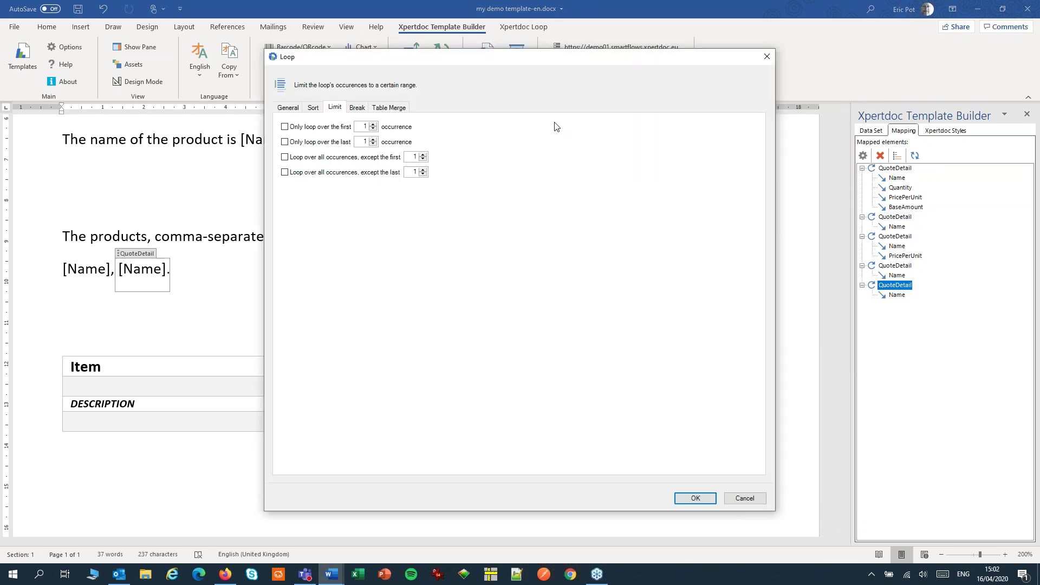
pyautogui.click(285, 142)
pyautogui.click(691, 498)
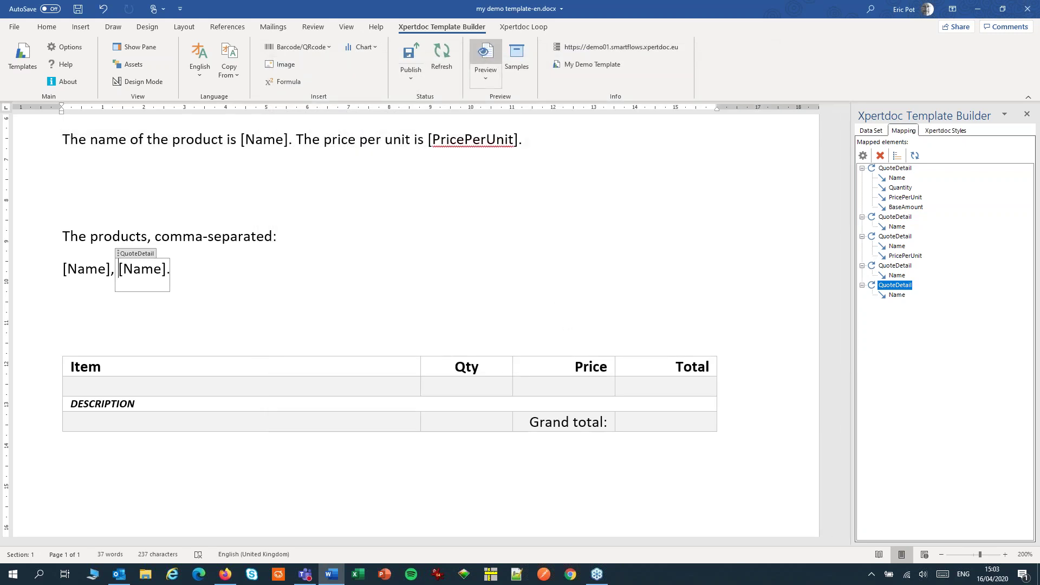
# Preview the template as a PDF, check the four comma-separated product names, then close Acrobat Reader
pyautogui.click(485, 57)
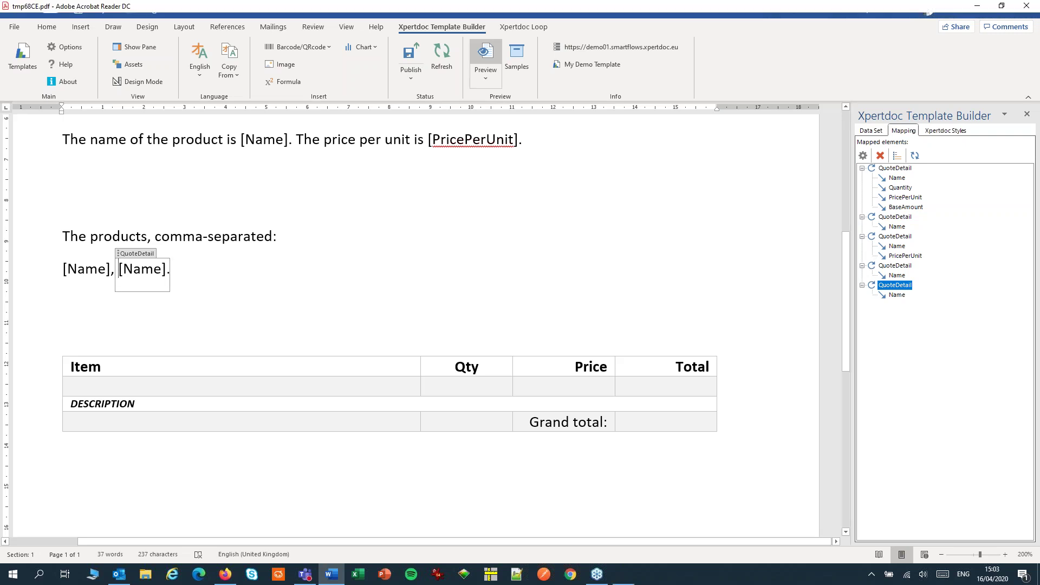
pyautogui.scroll(-10, 460, 320)
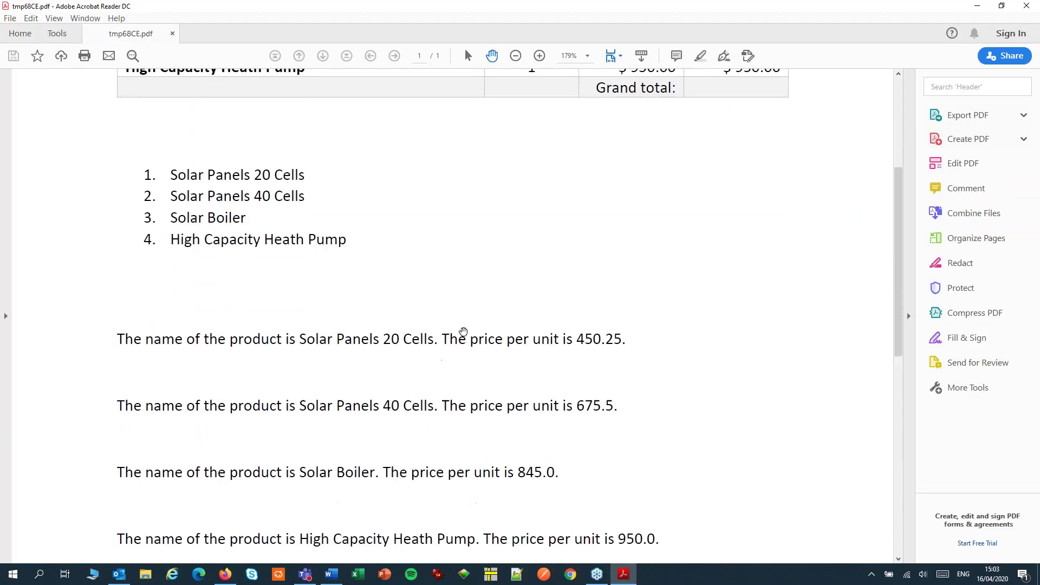
pyautogui.scroll(-4, 463, 332)
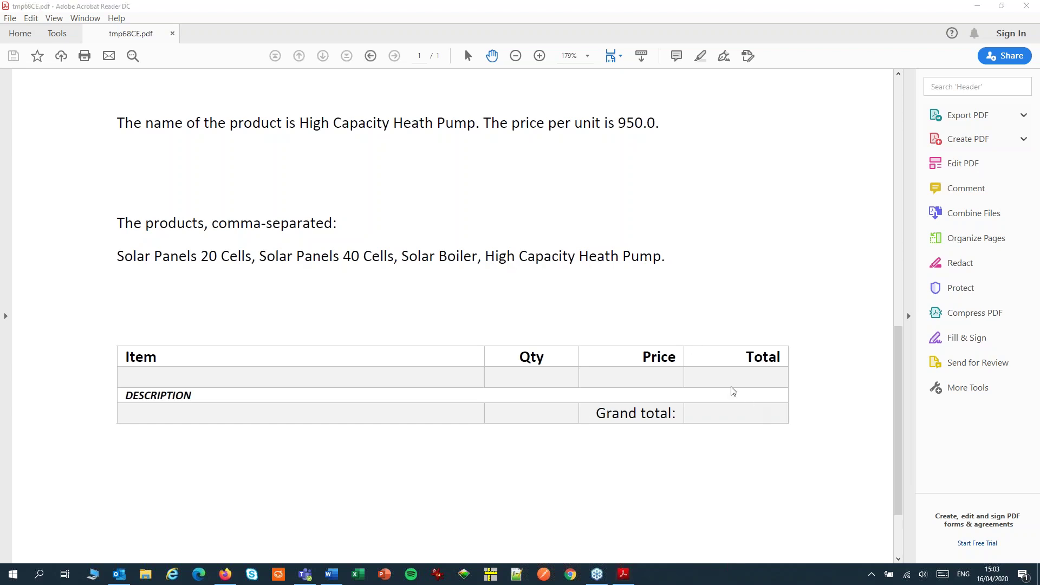
pyautogui.click(1027, 5)
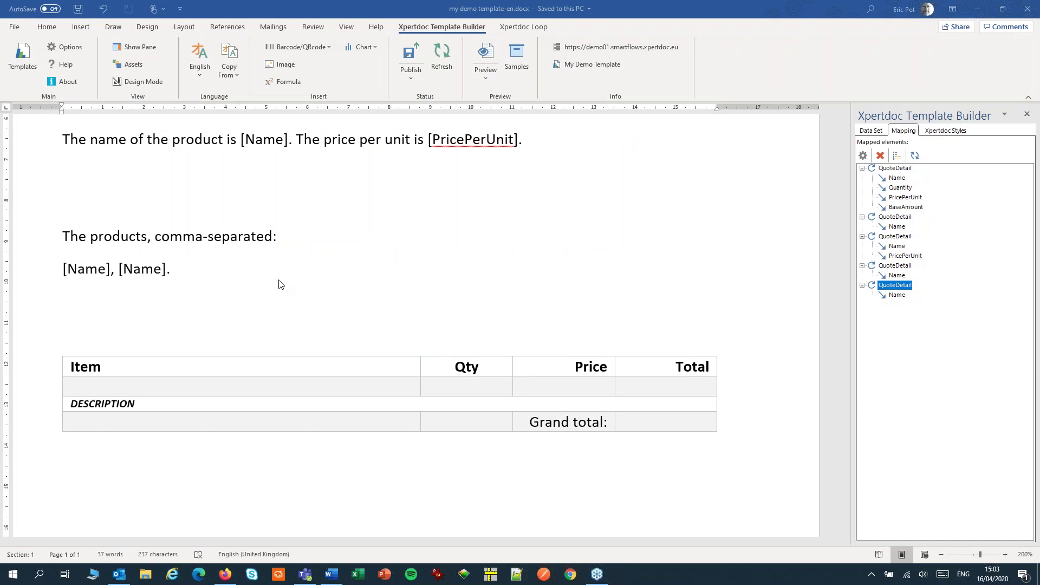
# Enable break control on the product-sentence QuoteDetail loop so it goes to the next page
pyautogui.scroll(3, 280, 284)
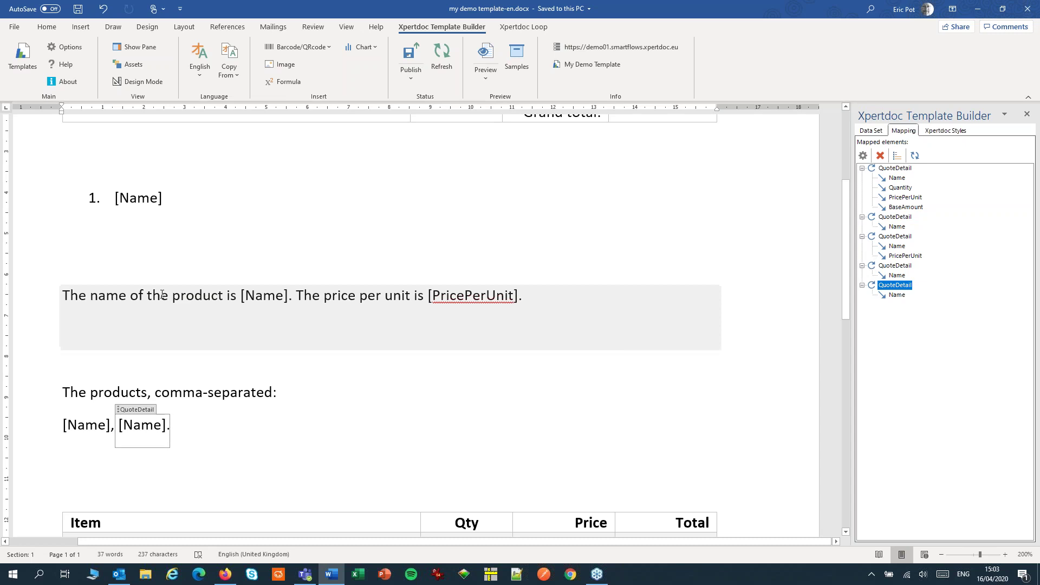
pyautogui.click(160, 296)
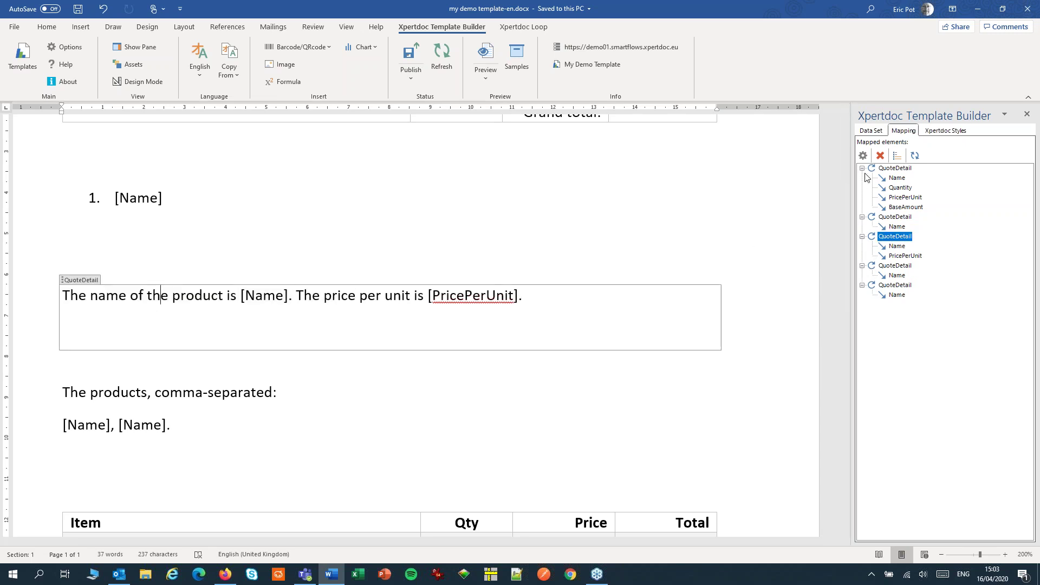
pyautogui.click(863, 155)
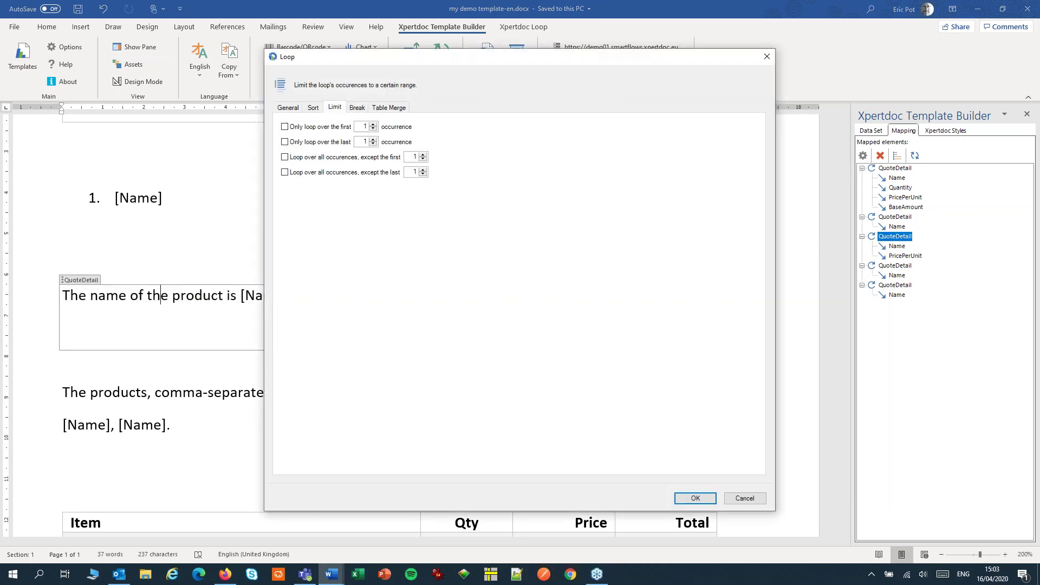
pyautogui.click(362, 109)
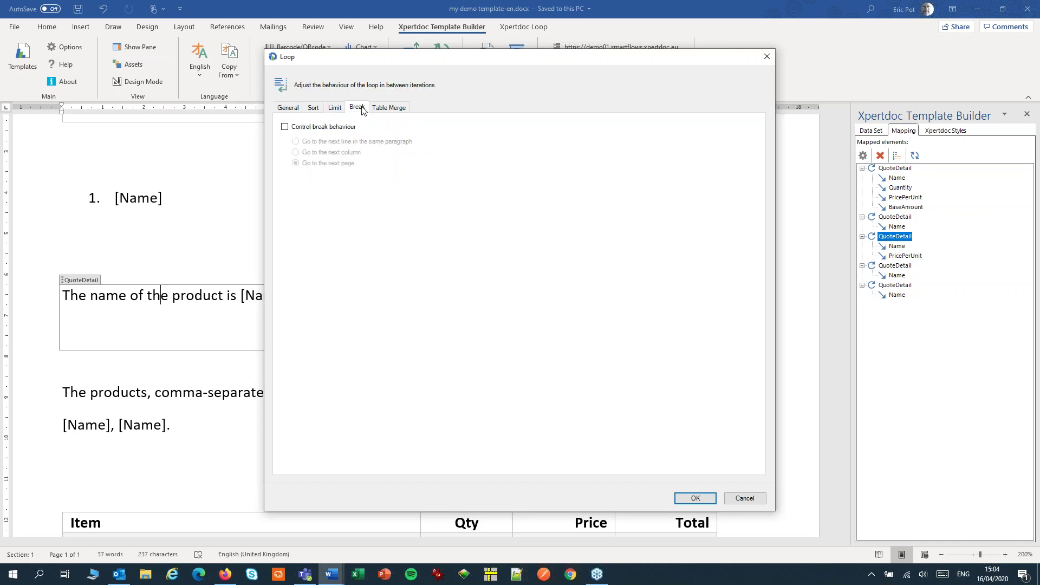
pyautogui.click(284, 127)
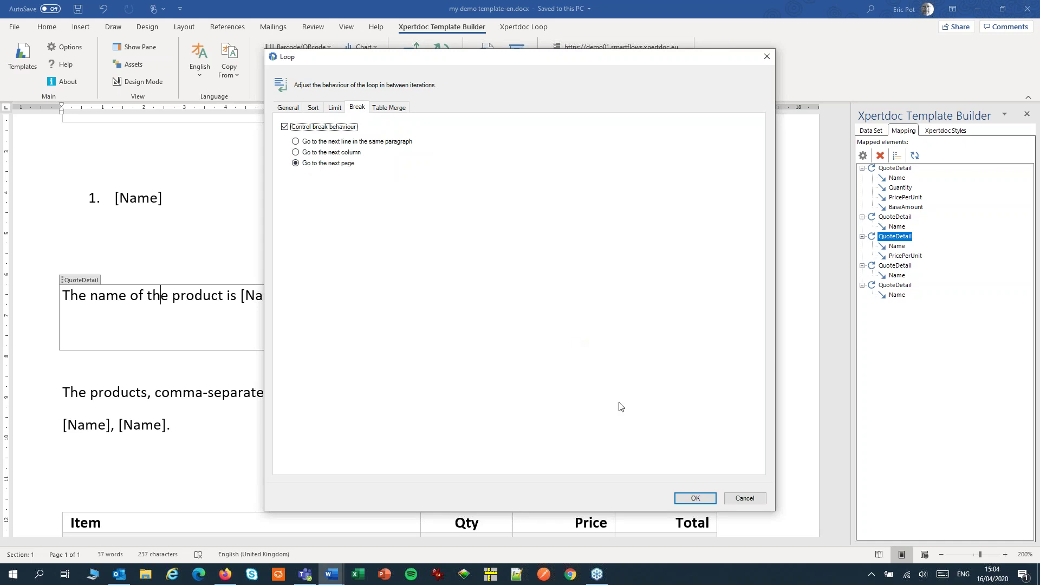
pyautogui.click(687, 497)
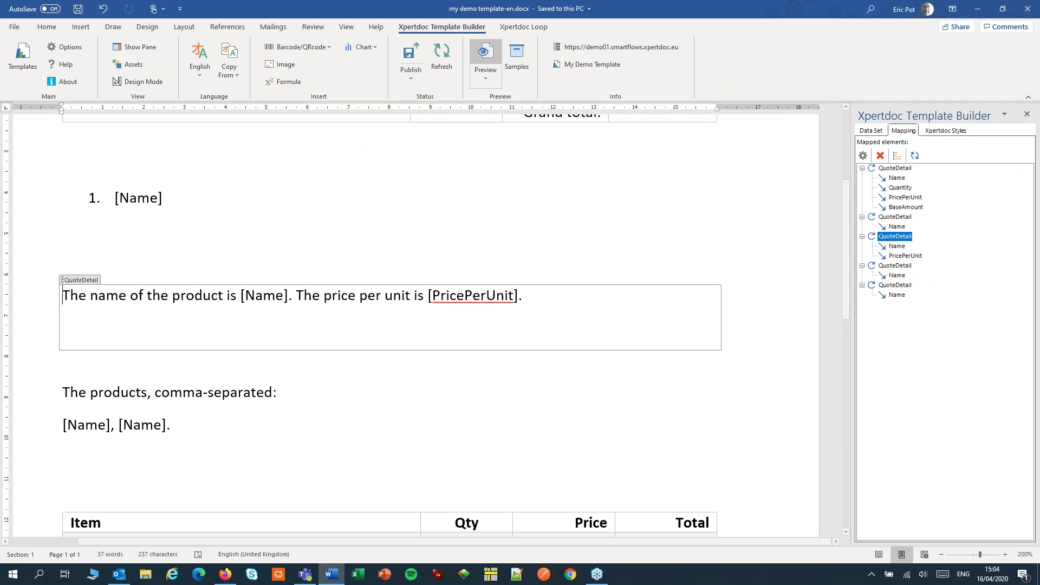
# Scroll through the 4-page preview to confirm each product sentence sits on its own page
pyautogui.scroll(-8, 268, 259)
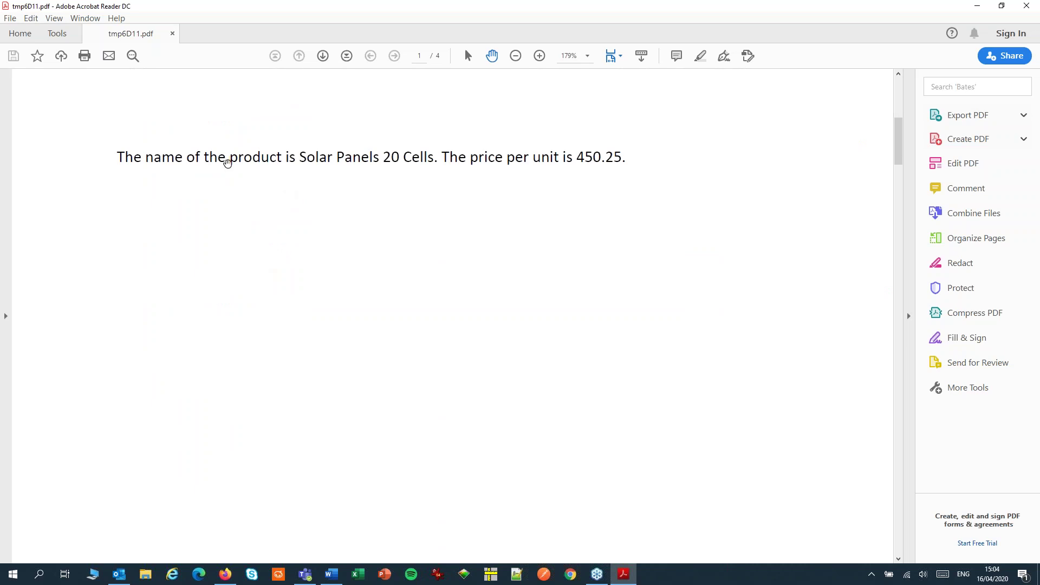
pyautogui.scroll(-10, 227, 163)
pyautogui.scroll(-8, 228, 164)
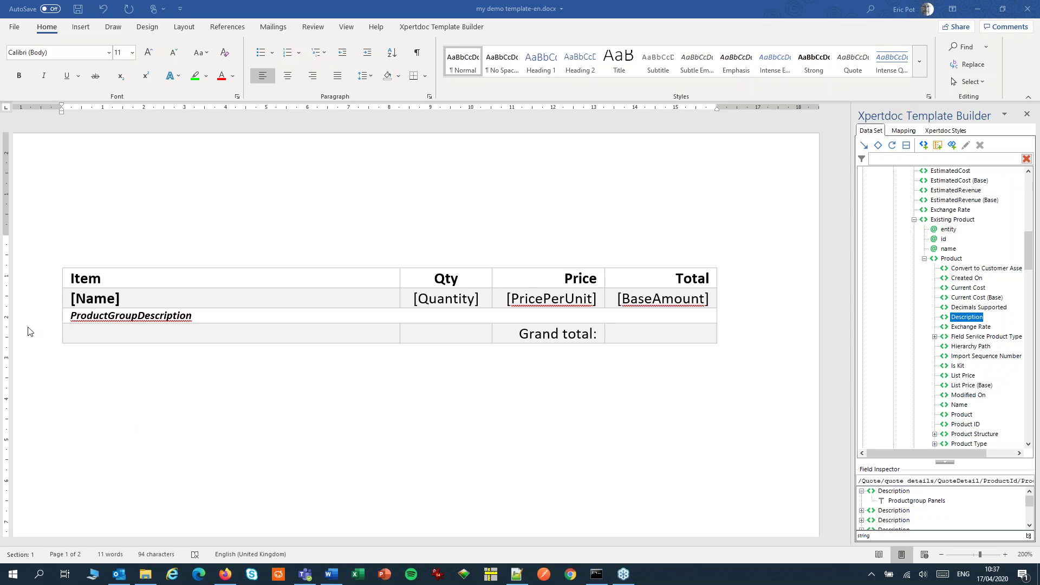
# Split the table above the [Name] row and again above the Grand total row
pyautogui.click(62, 245)
pyautogui.click(57, 299)
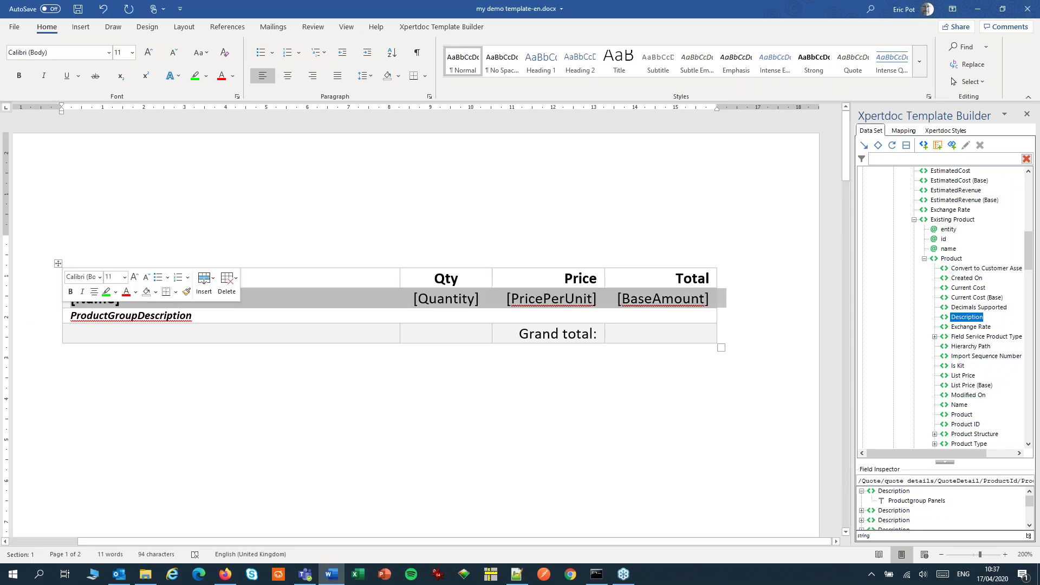
pyautogui.click(565, 27)
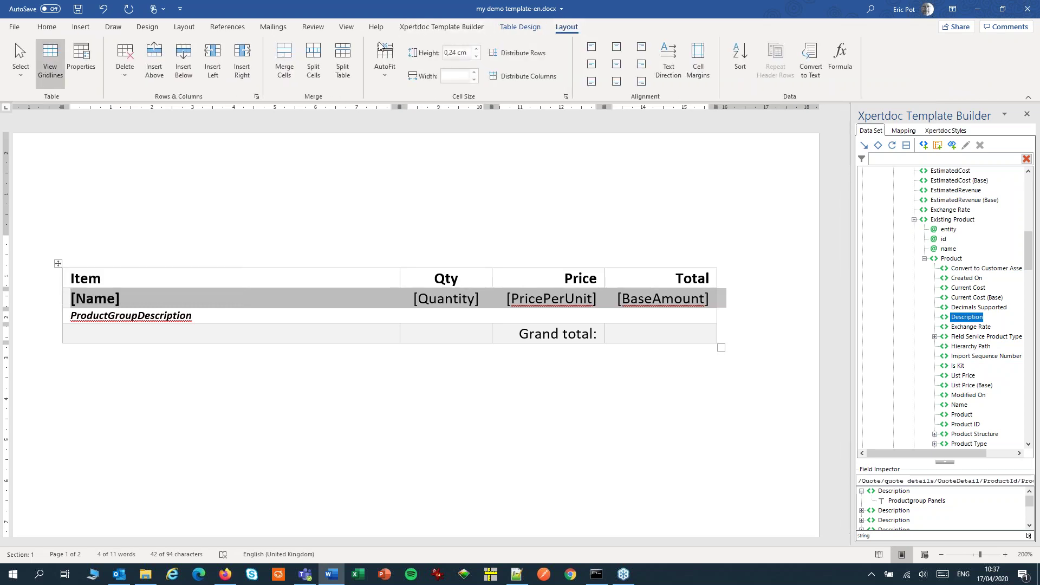
pyautogui.click(342, 59)
pyautogui.click(49, 360)
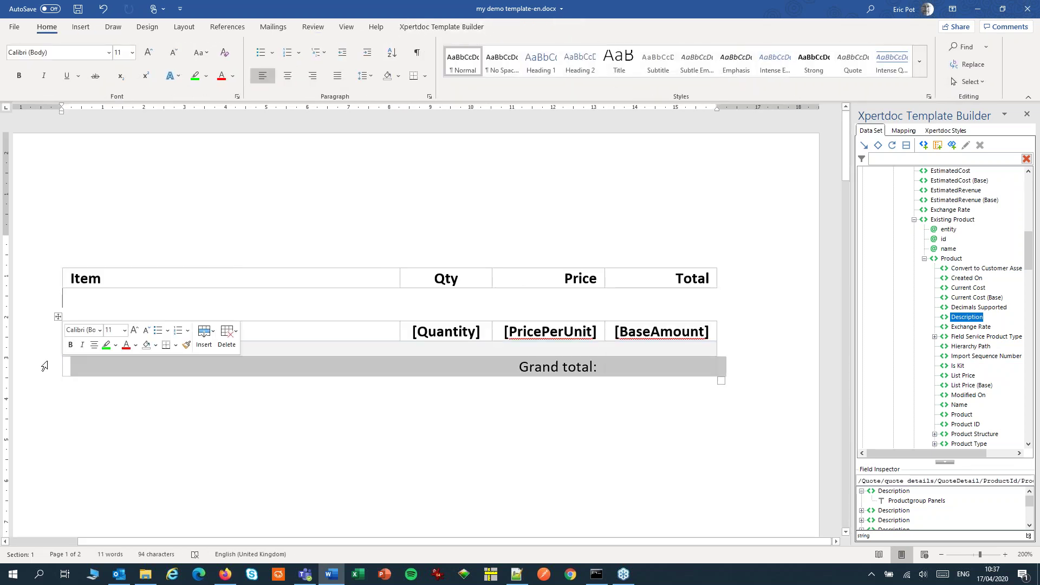
pyautogui.click(567, 28)
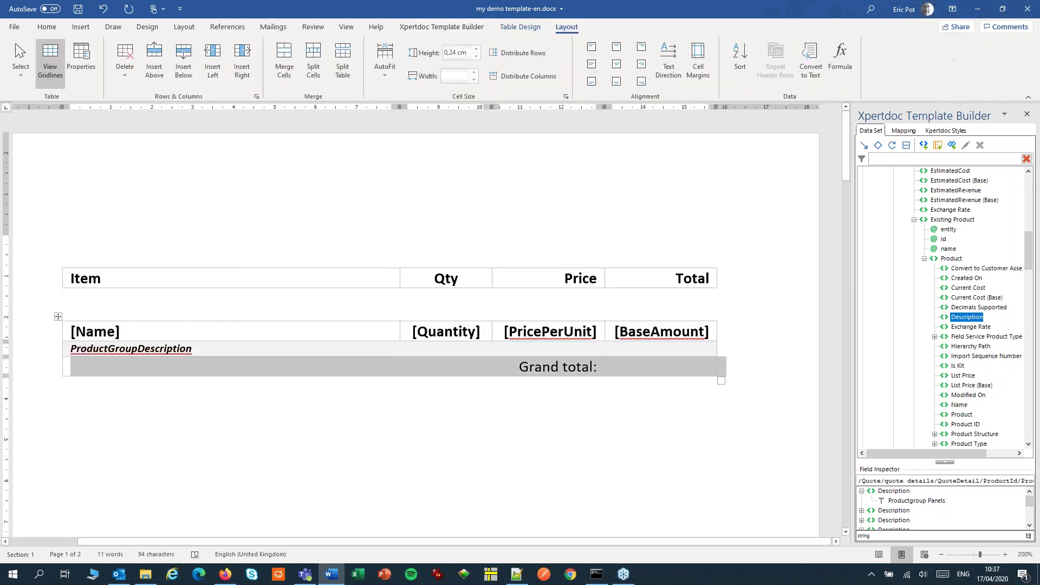
pyautogui.click(342, 60)
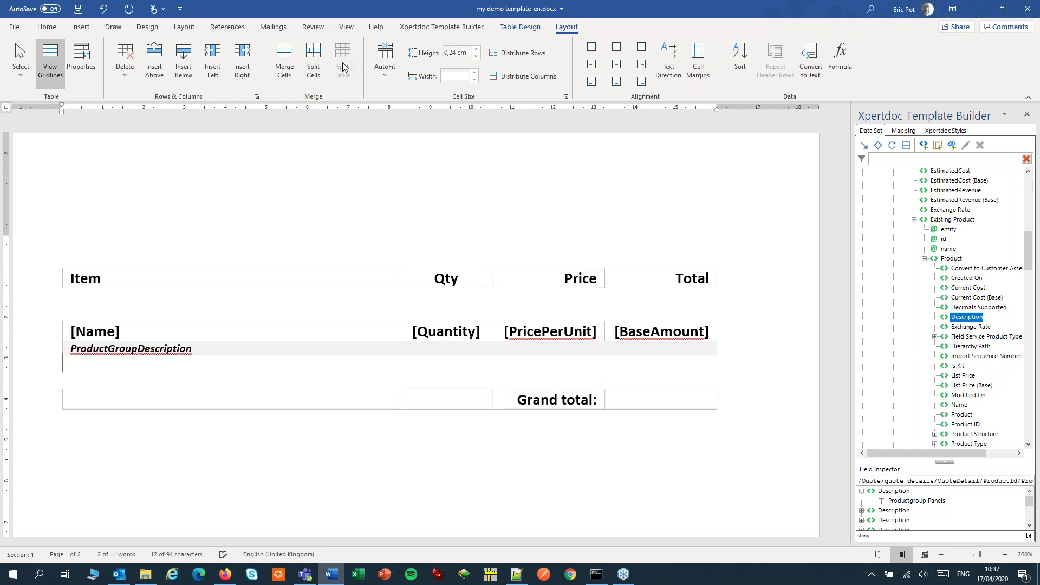
# Replace ProductGroupDescription with the [Description] field, then select the line-item table and the quotedetail node
pyautogui.doubleClick(154, 345)
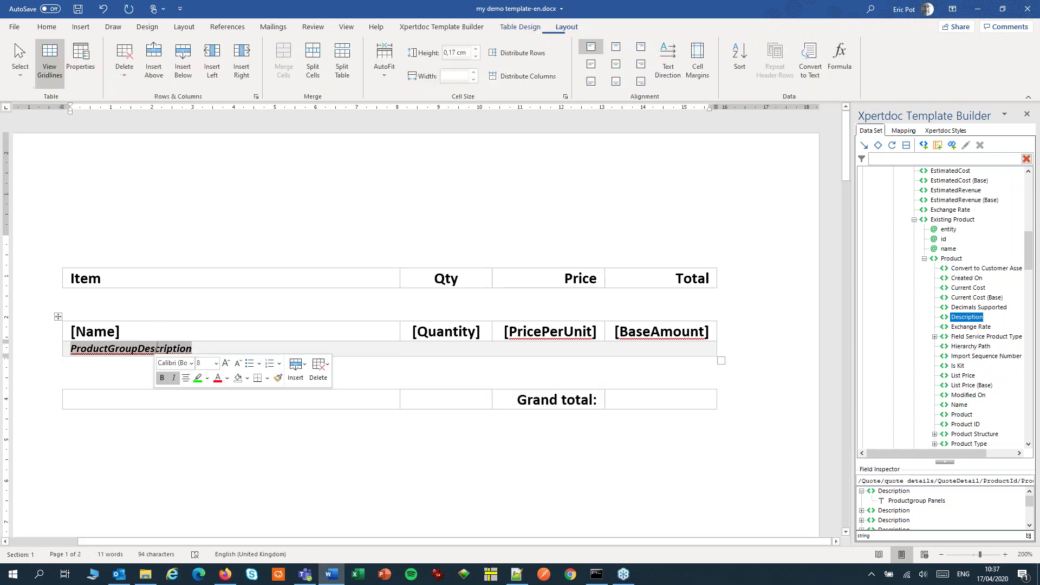
pyautogui.doubleClick(967, 317)
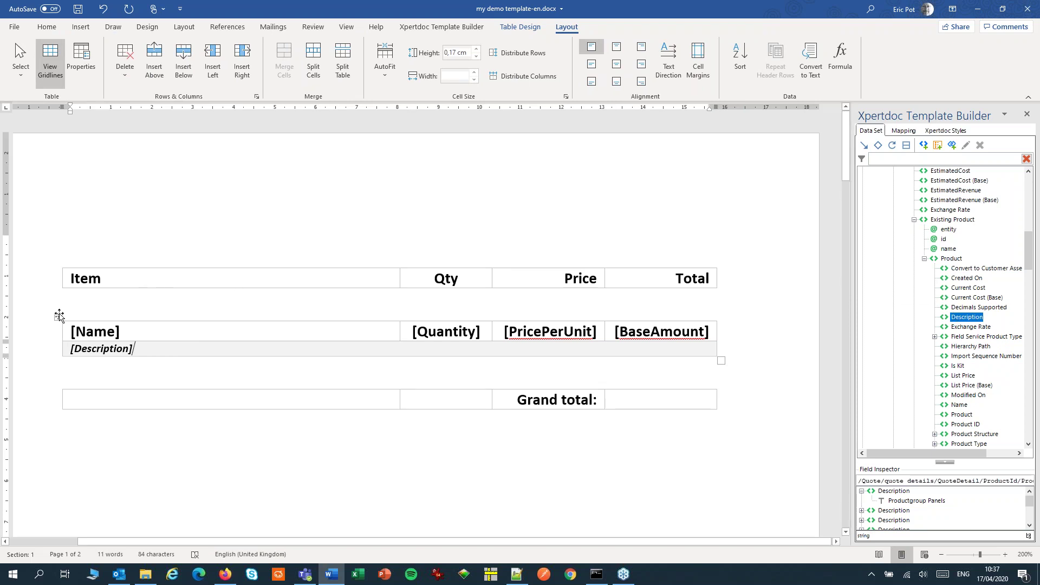
pyautogui.click(59, 316)
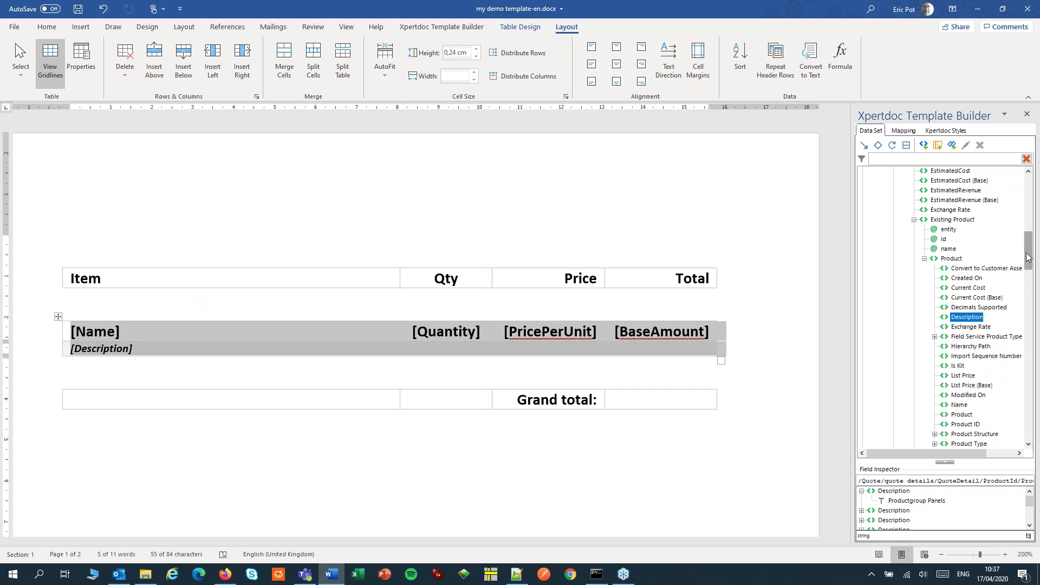
pyautogui.scroll(1, 1029, 249)
pyautogui.scroll(7, 1029, 250)
pyautogui.click(947, 250)
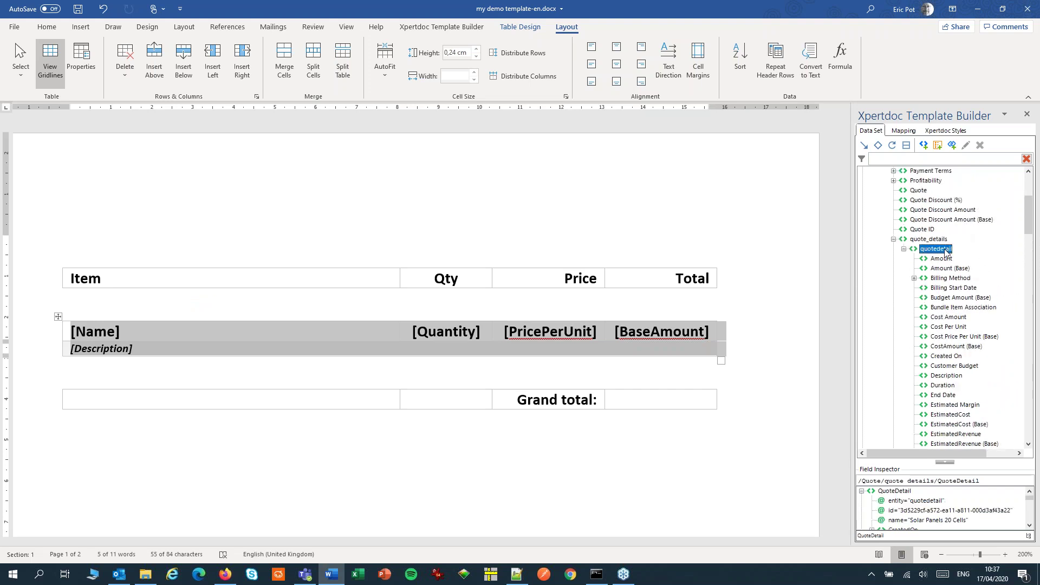
# Wrap the line-item table in a QuoteDetail loop that merges with the tables before and after it
pyautogui.click(892, 145)
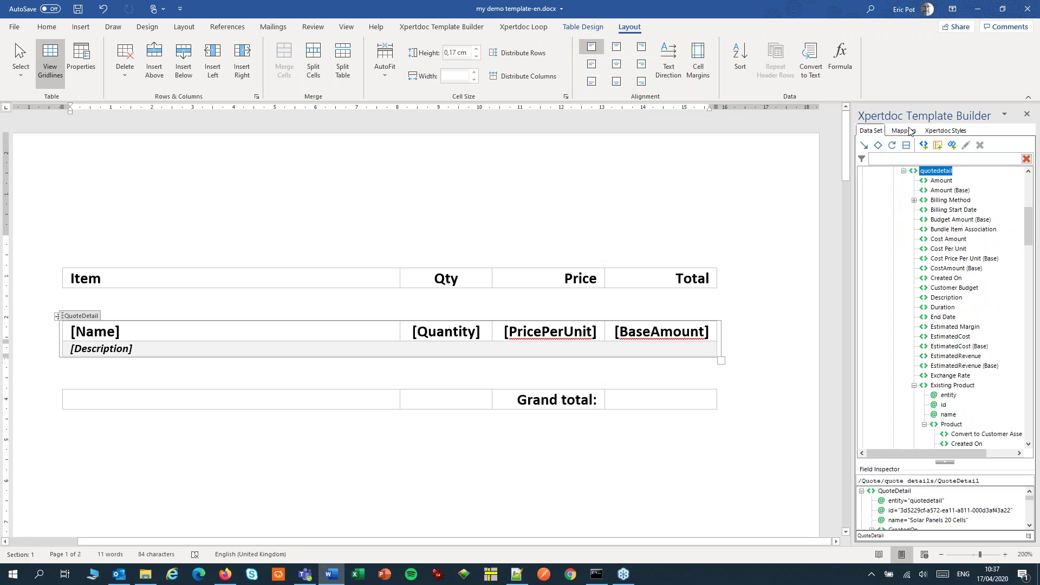
pyautogui.click(908, 132)
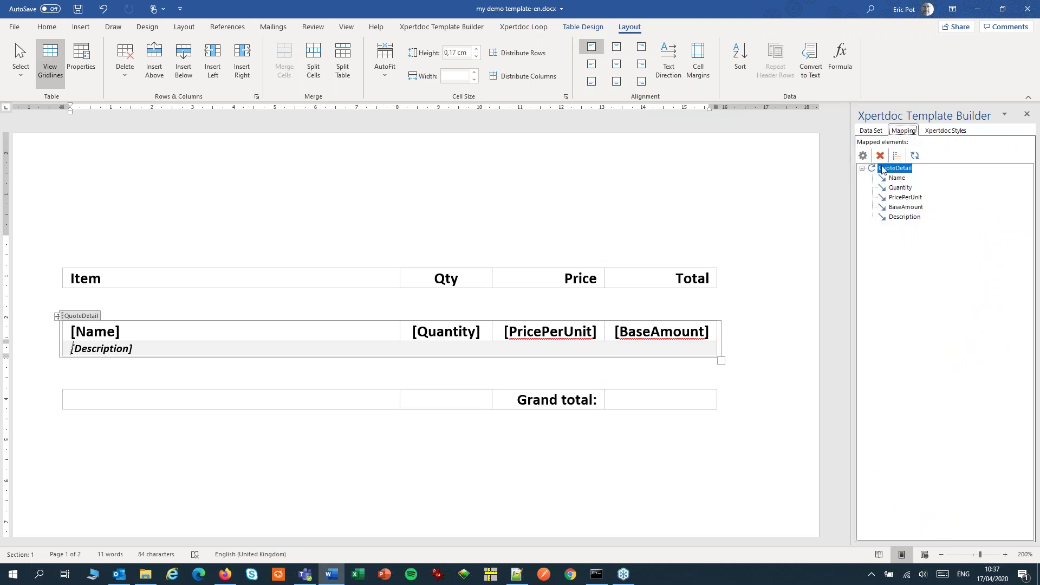
pyautogui.click(864, 156)
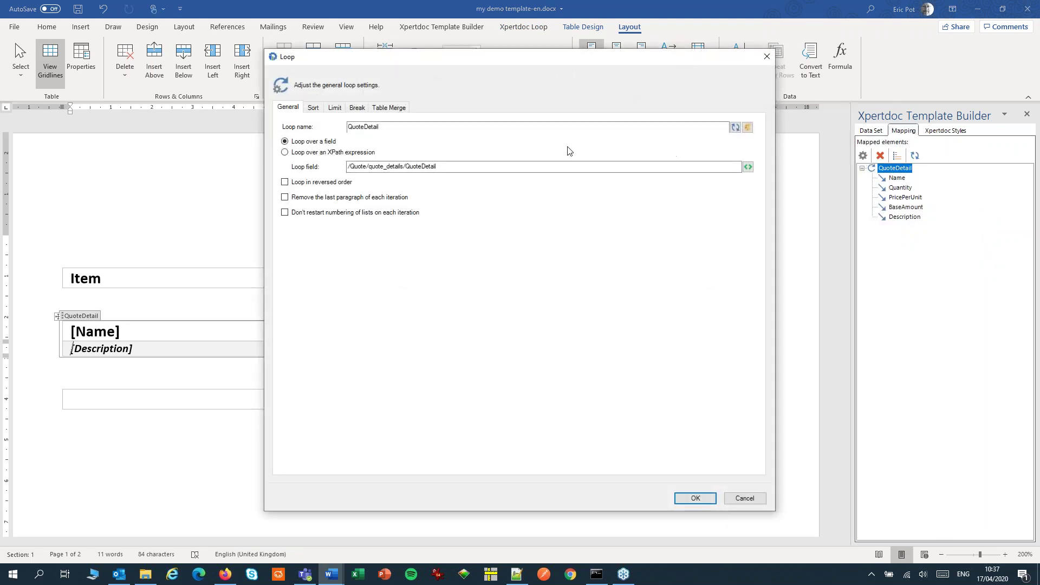
pyautogui.click(396, 110)
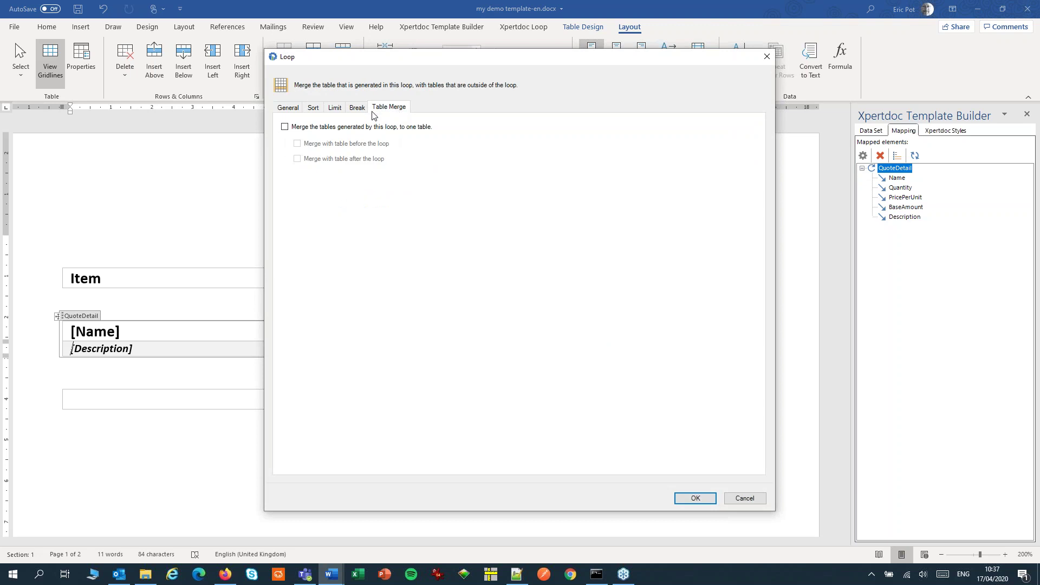
pyautogui.click(286, 127)
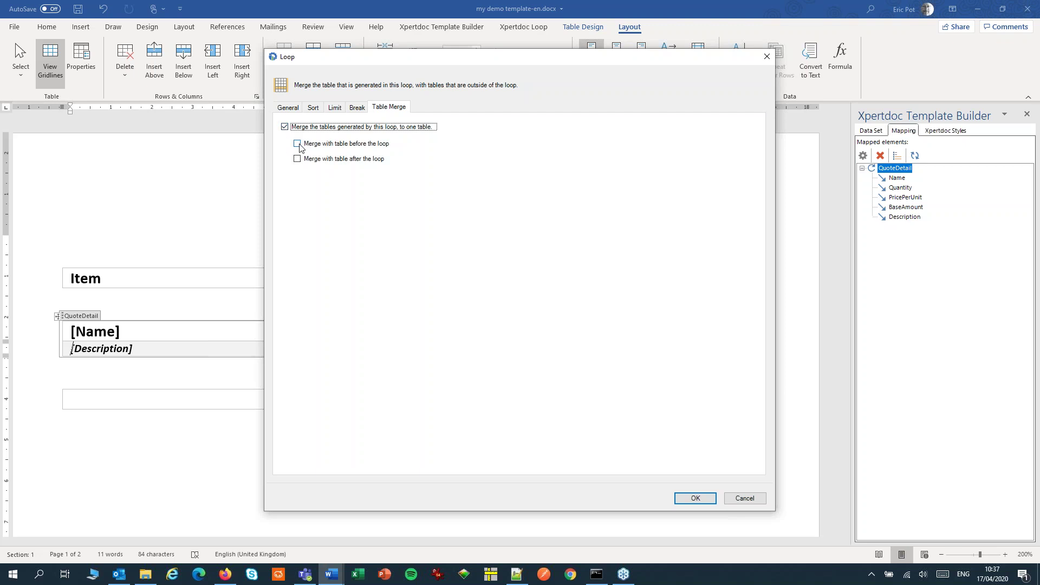
pyautogui.click(299, 145)
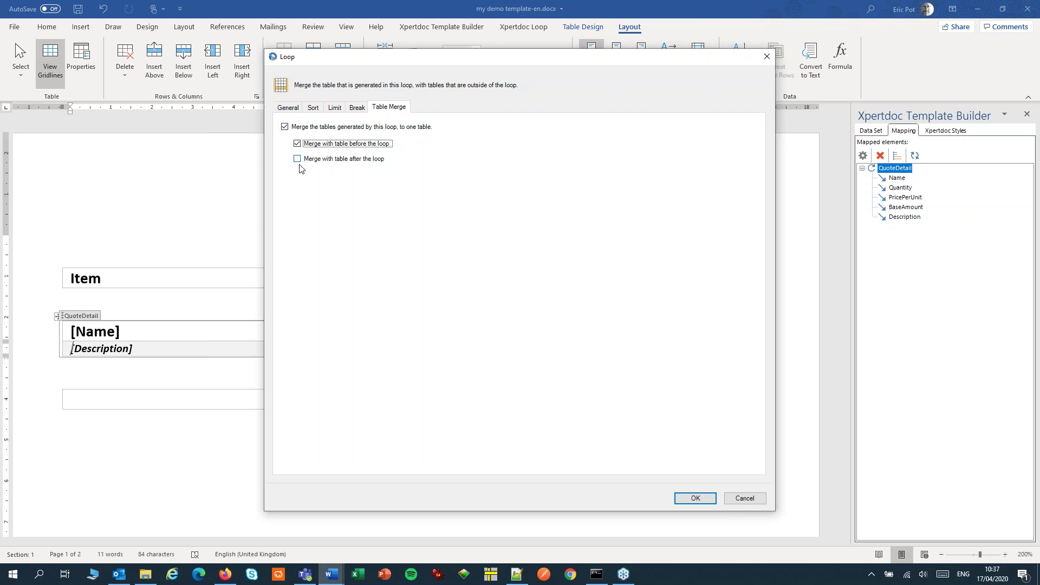
pyautogui.click(298, 160)
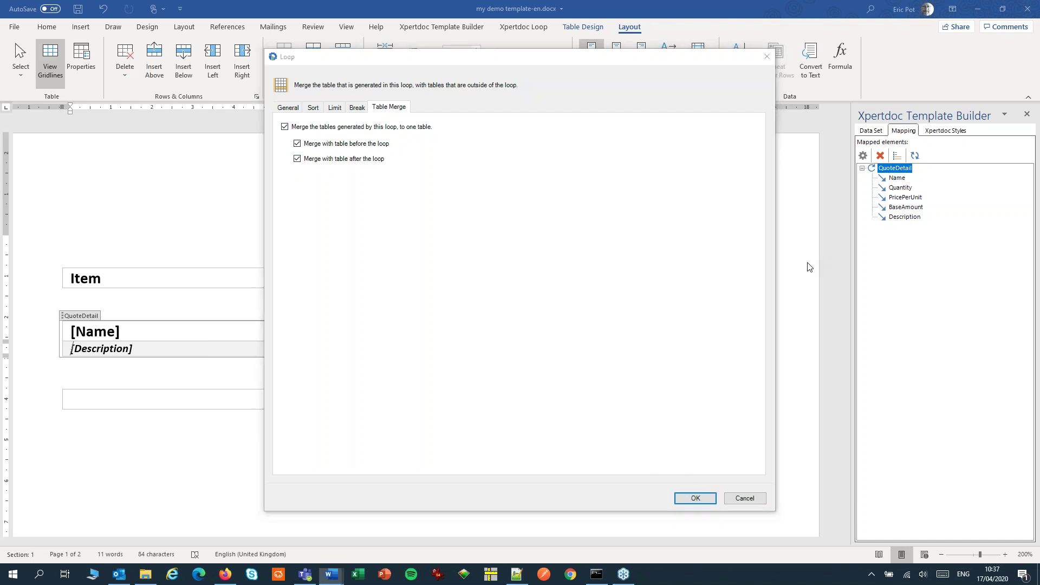
pyautogui.click(696, 499)
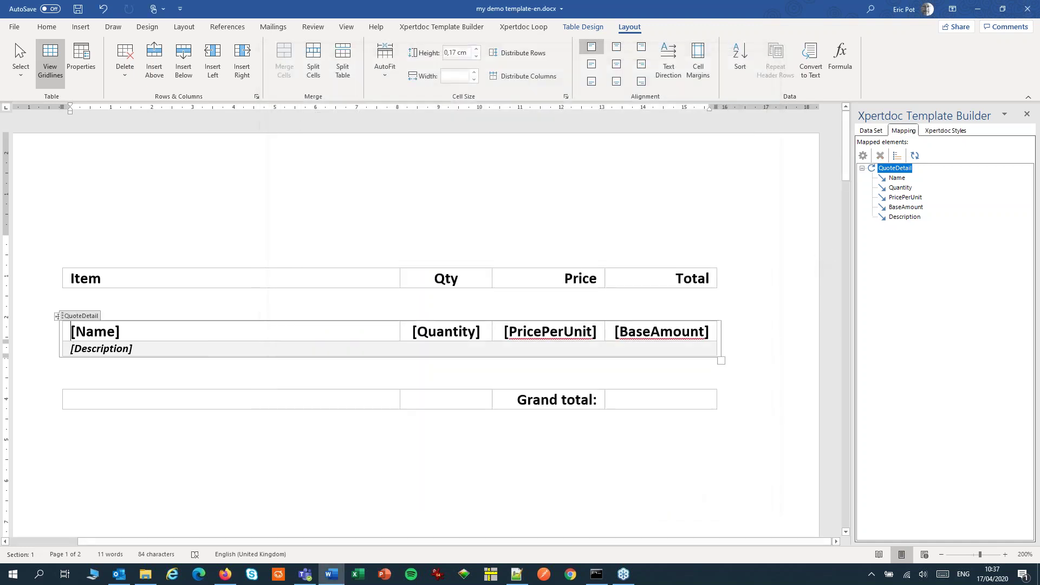
# Generate a PDF preview of the template from the Xpertdoc Template Builder ribbon
pyautogui.click(437, 30)
pyautogui.click(486, 57)
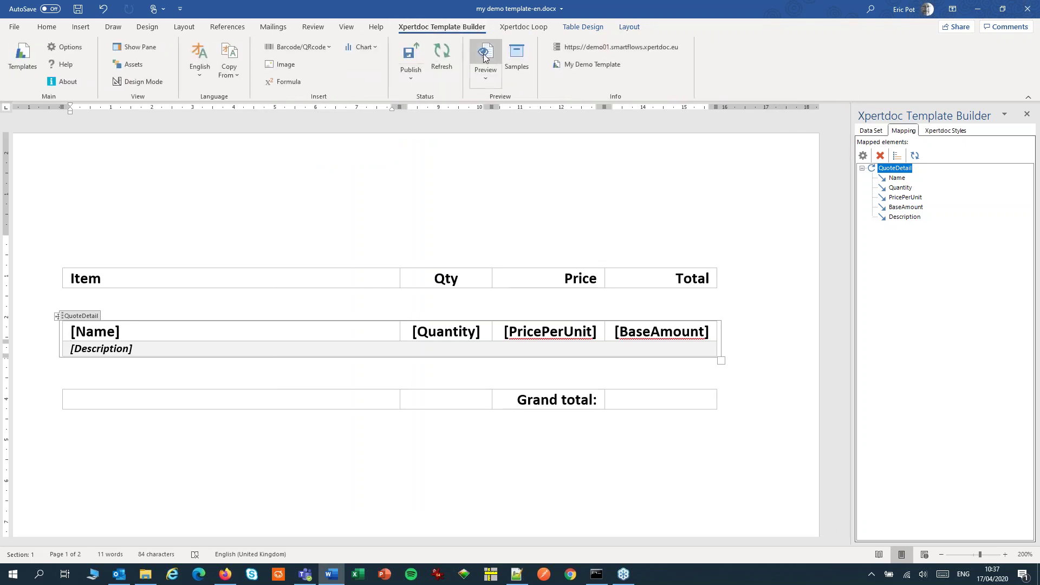